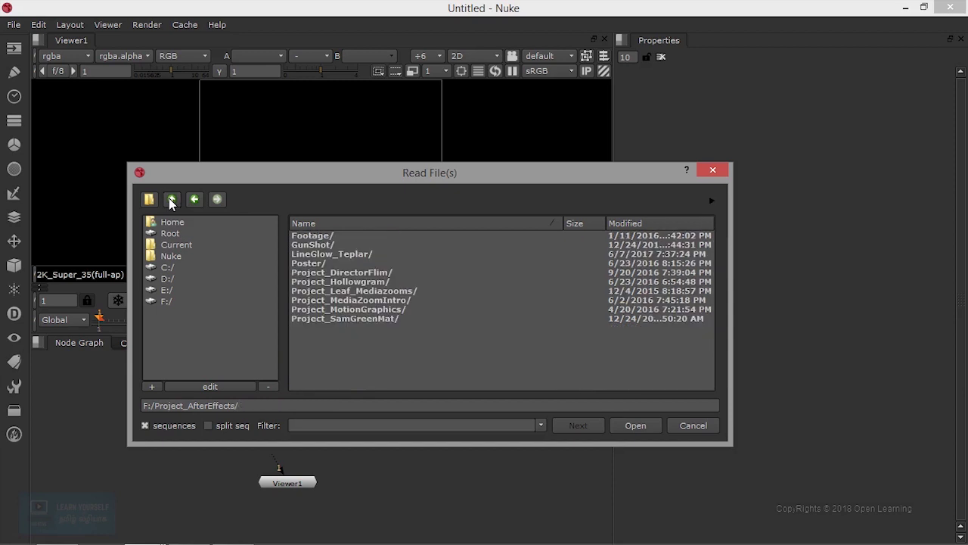
Load the image girl-2184003_1920.jpg from F:/KnowAboutApps/Images as a Read node
click(171, 199)
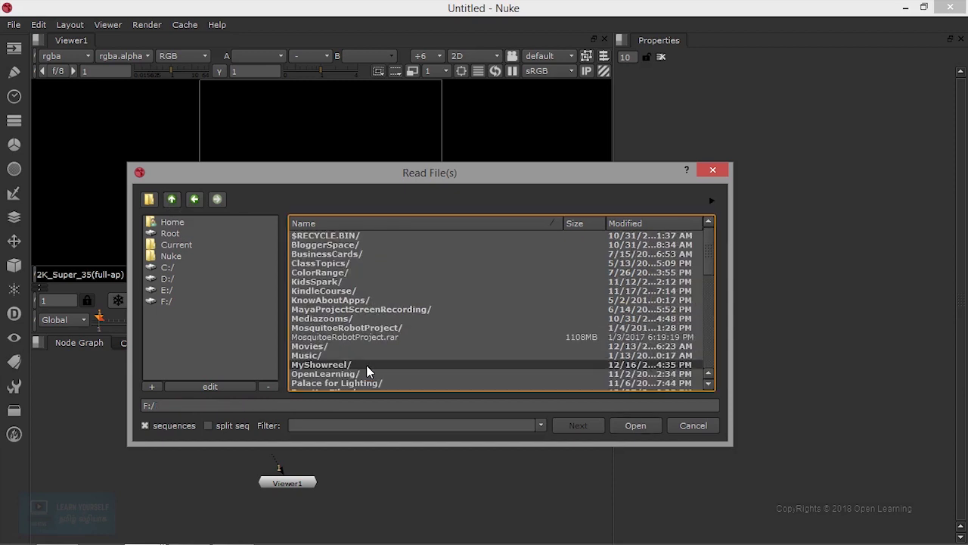
key(Escape)
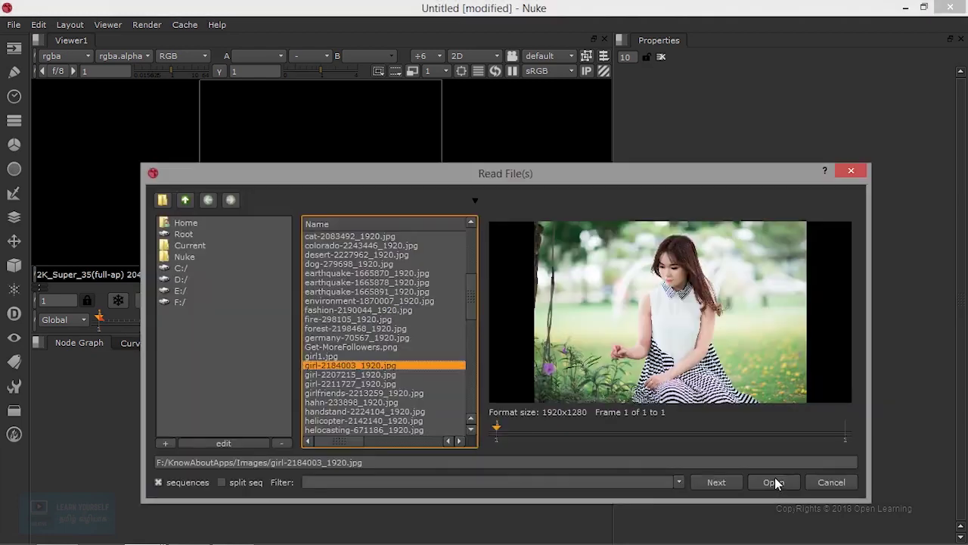
click(770, 483)
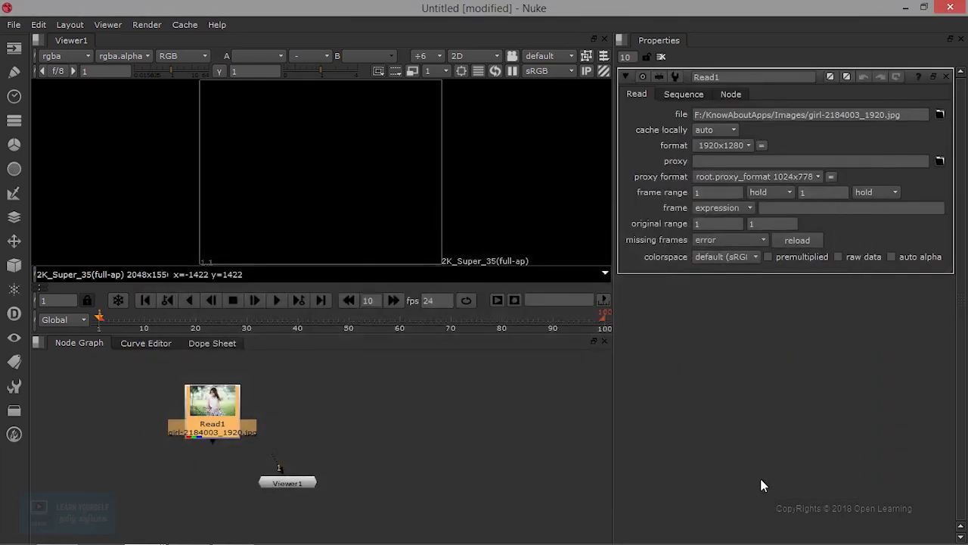
Arrange the Read1 and Viewer1 nodes and connect the viewer to Read1, detaching and reconnecting it once
mouse_move(247, 411)
mouse_down()
mouse_move(278, 412)
mouse_move(213, 421)
mouse_move(238, 425)
mouse_move(234, 412)
mouse_up()
click(298, 484)
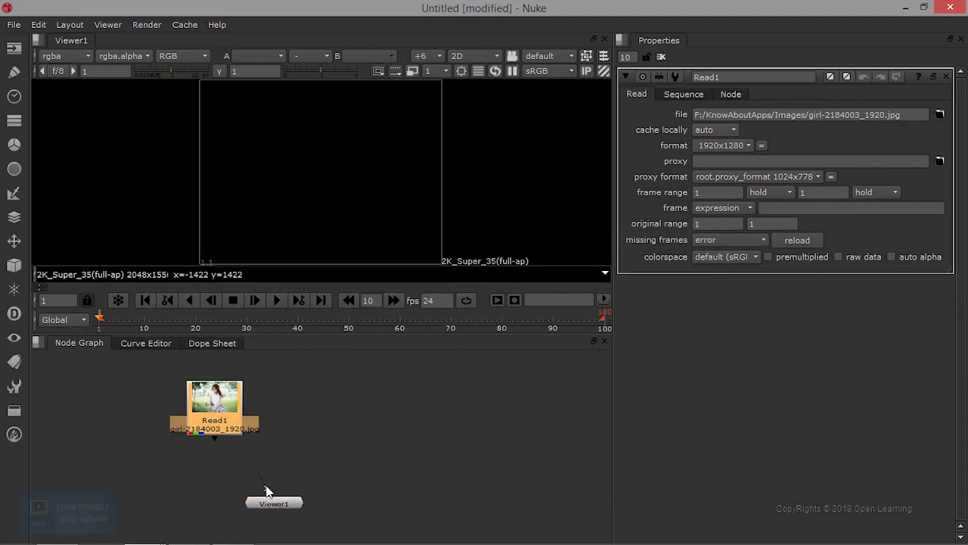
drag(266, 499, 218, 400)
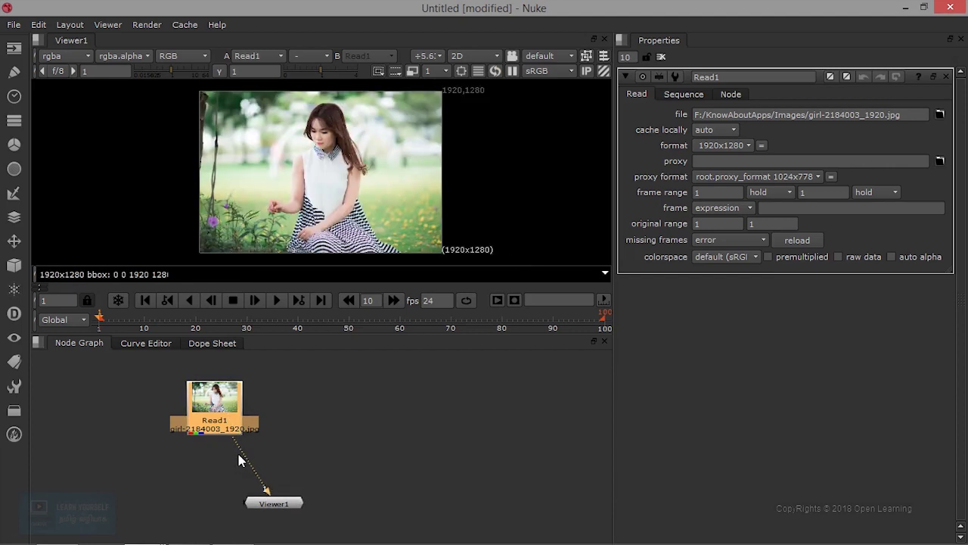
drag(242, 456, 437, 467)
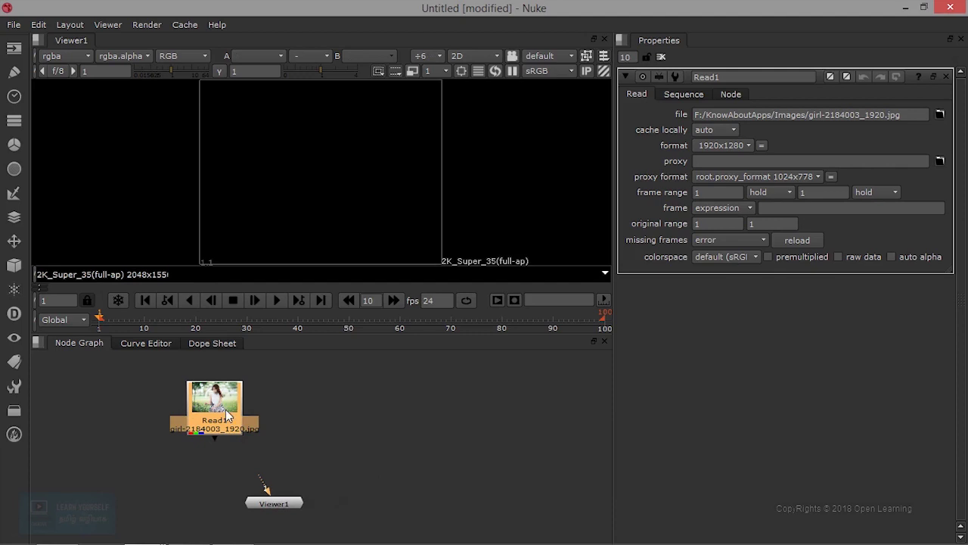
key(1)
Load a second image, girl-2207215_1920.jpg, from F:/KnowAboutApps/Images as a Read node beside Read1
click(347, 421)
key(r)
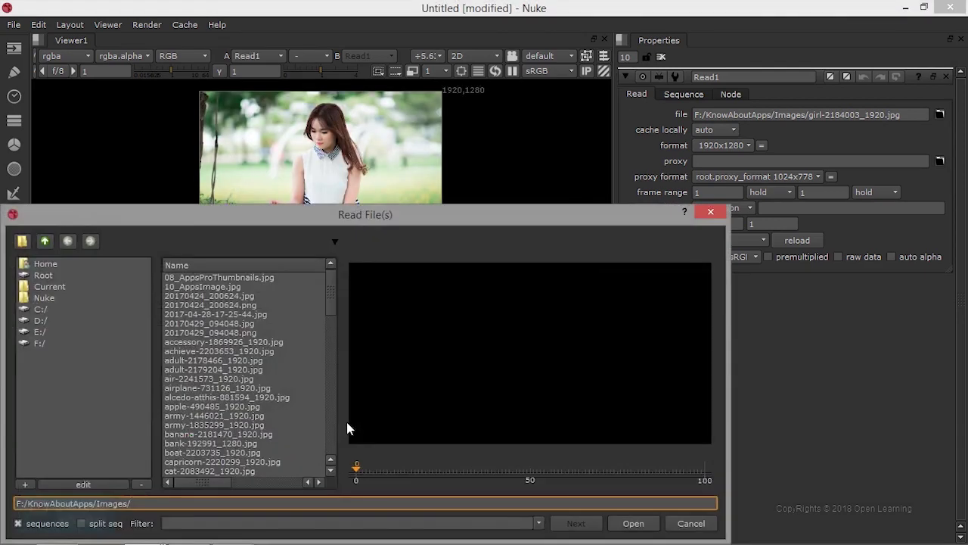
scroll(236, 463, down, 4)
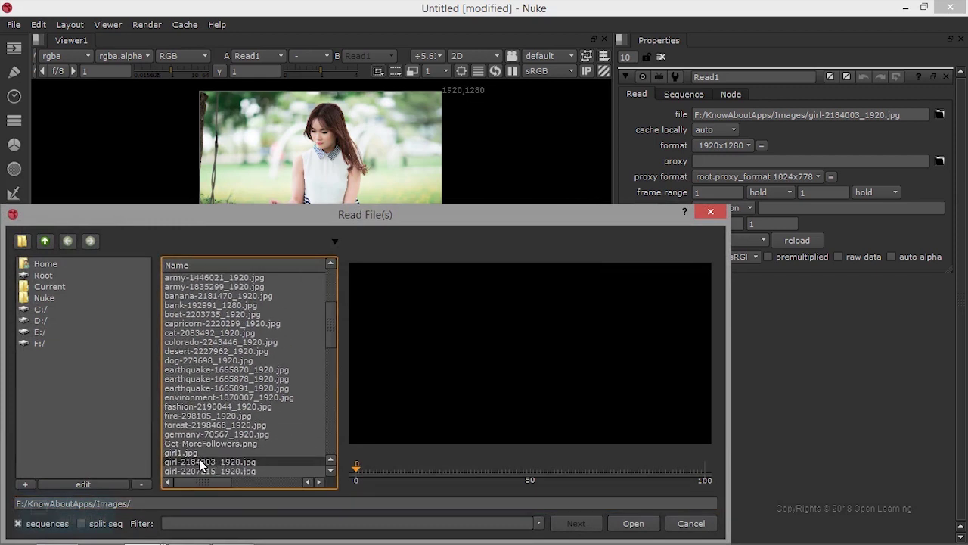
click(210, 461)
scroll(212, 425, down, 2)
click(212, 424)
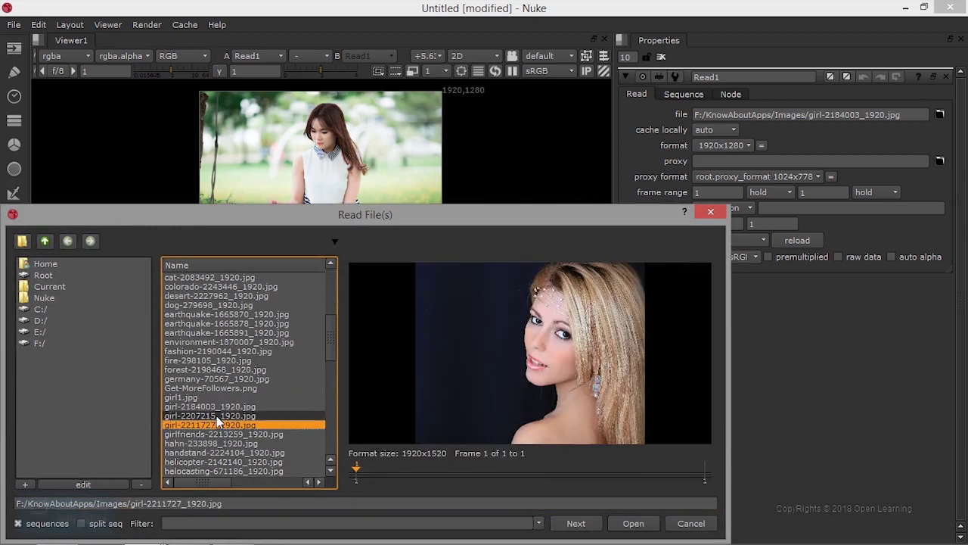
click(218, 415)
click(633, 523)
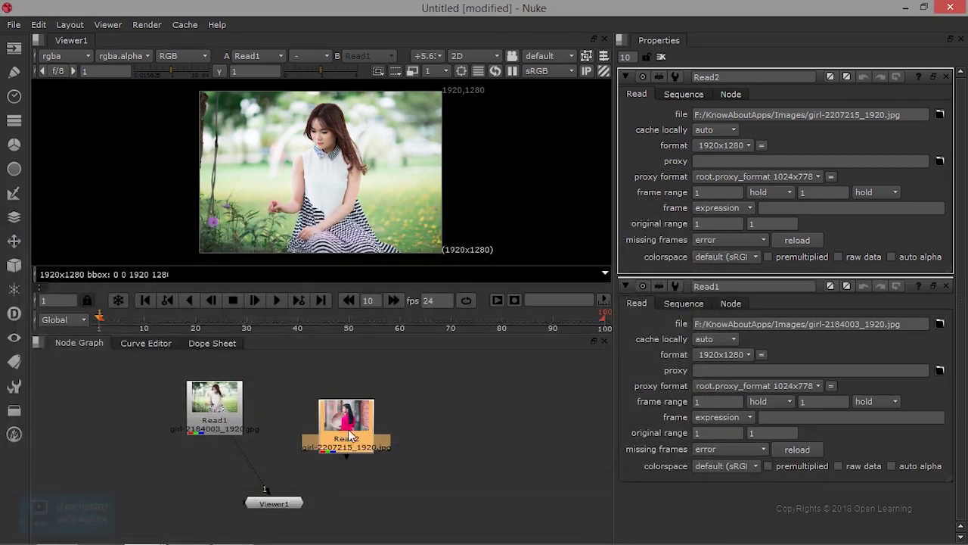
Show Read2 in the viewer and line up the two Read nodes side by side
drag(349, 421, 356, 393)
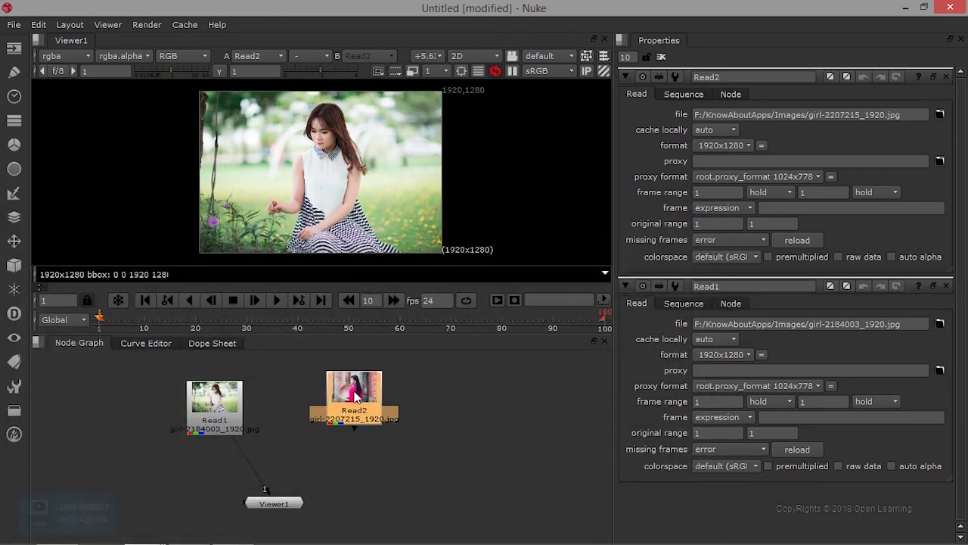
key(1)
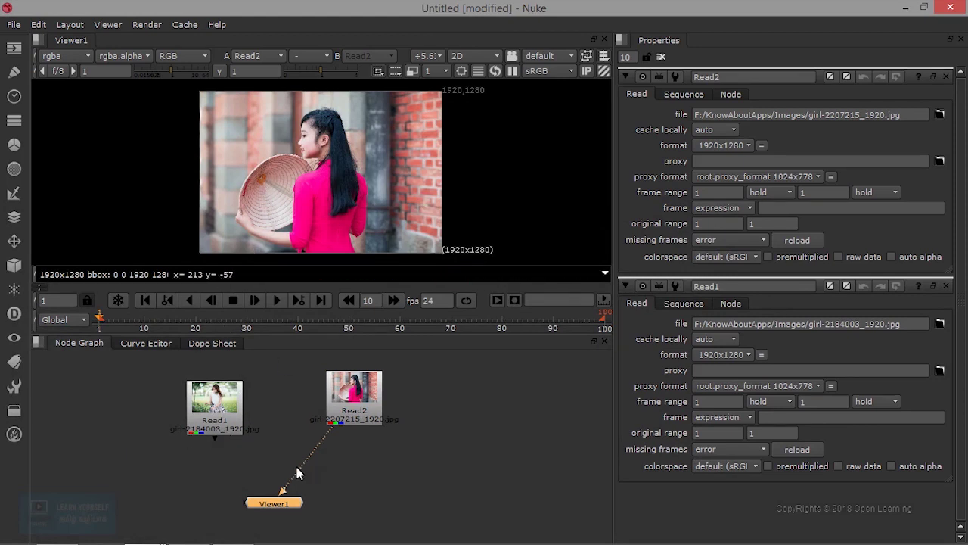
drag(221, 412, 221, 400)
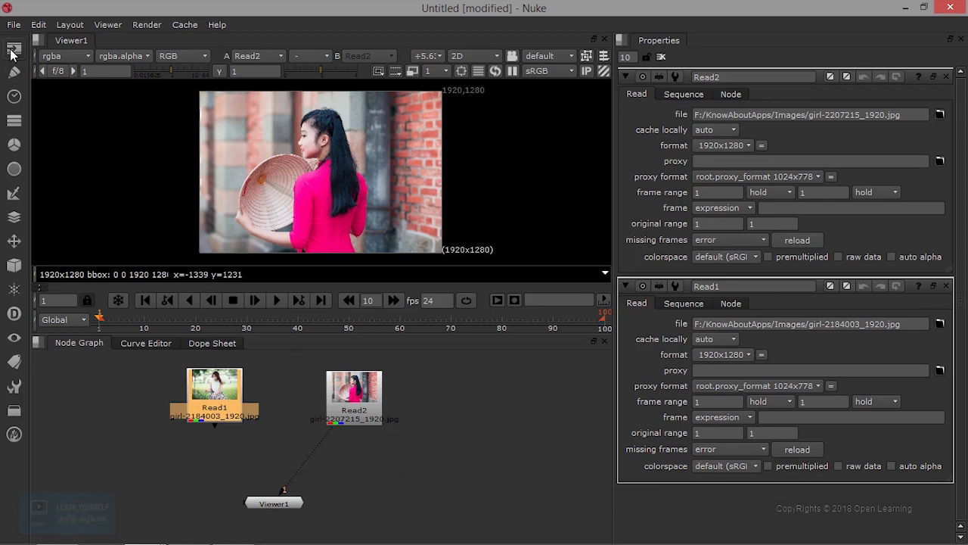
click(13, 218)
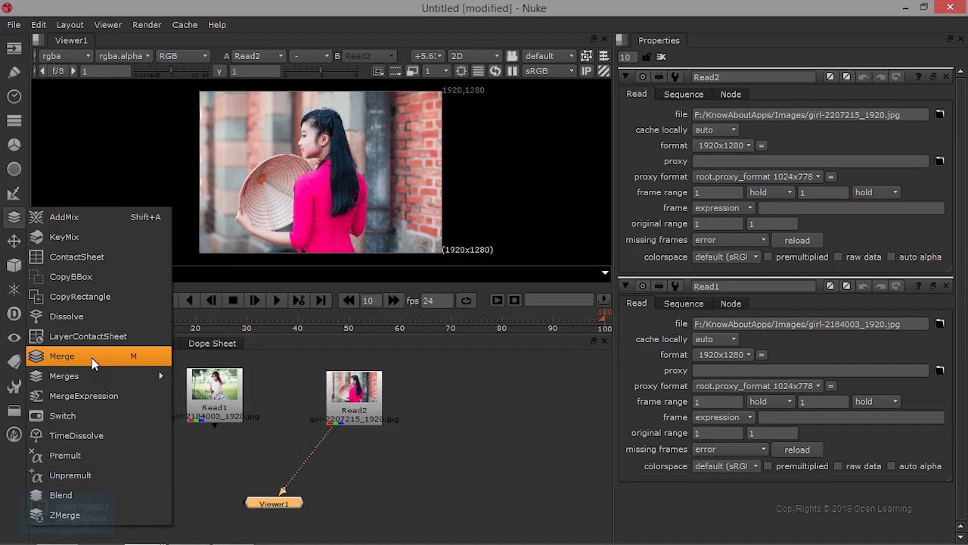
click(374, 448)
key(m)
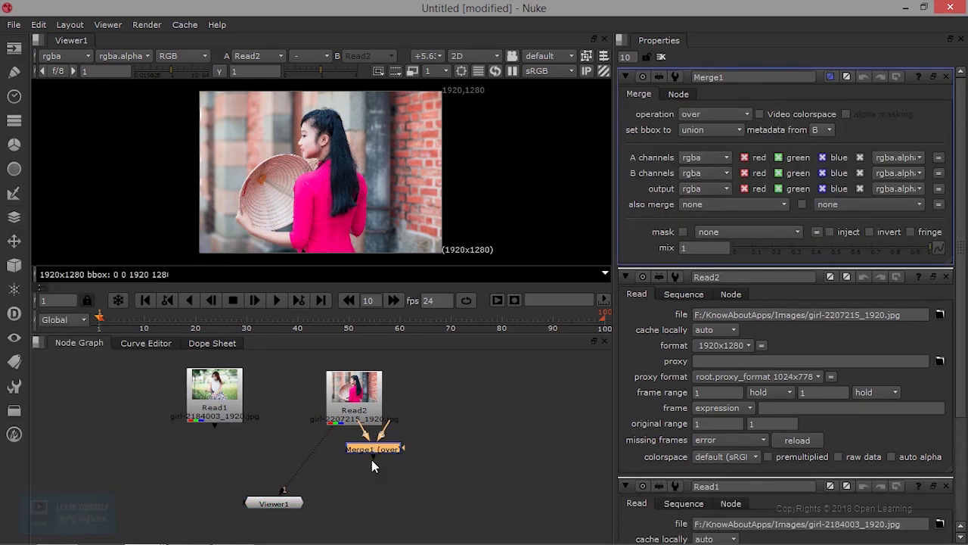
key(ctrl+z)
Add an unconnected Merge node to the node graph and place it beneath Read1
click(14, 216)
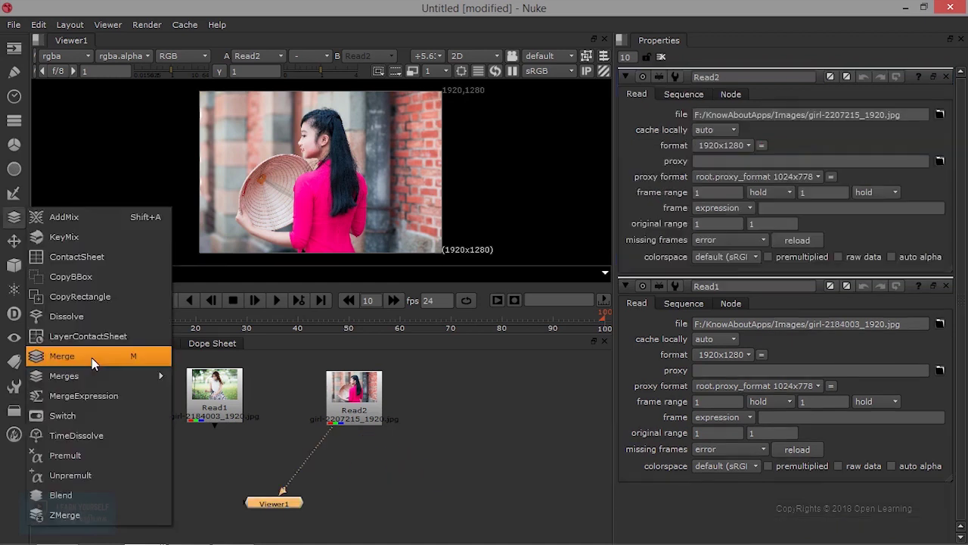
click(375, 453)
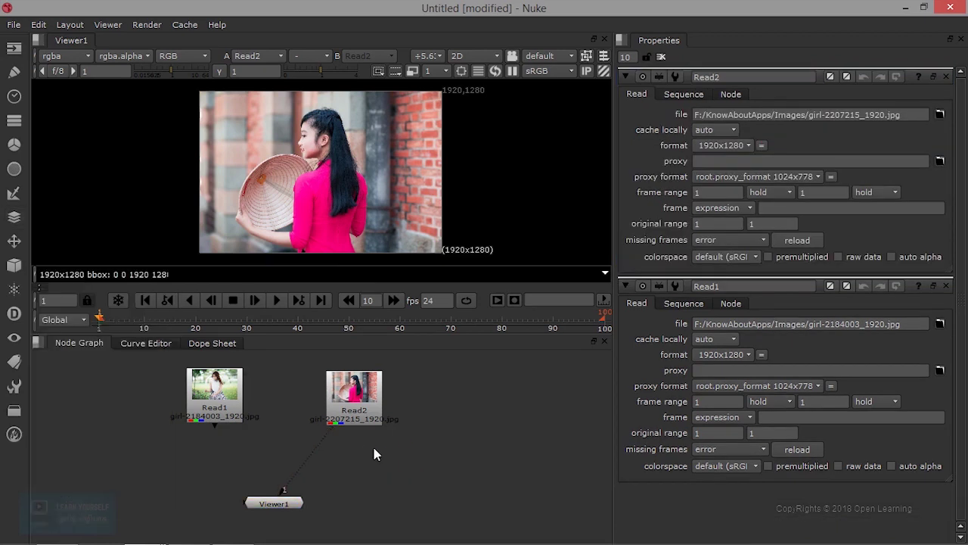
key(m)
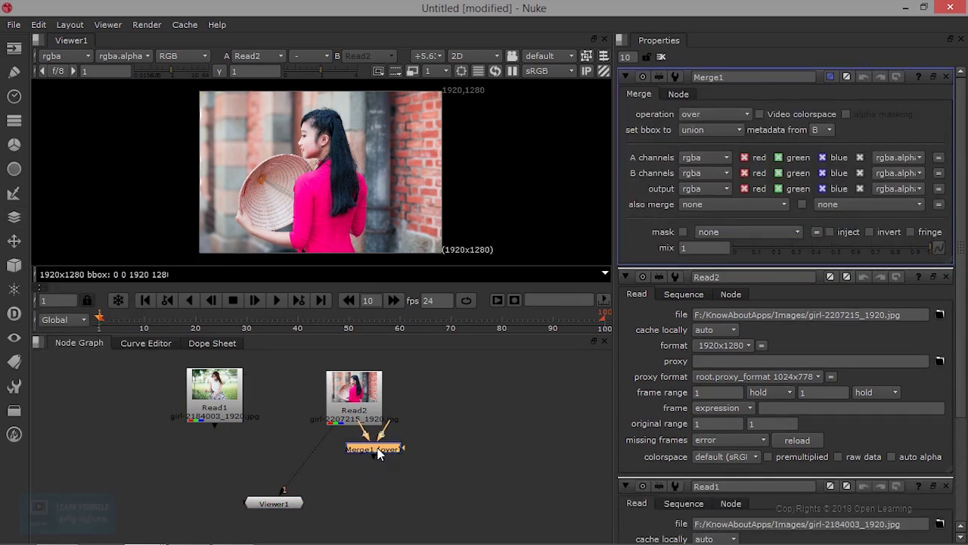
drag(378, 454, 410, 475)
scroll(372, 488, up, 5)
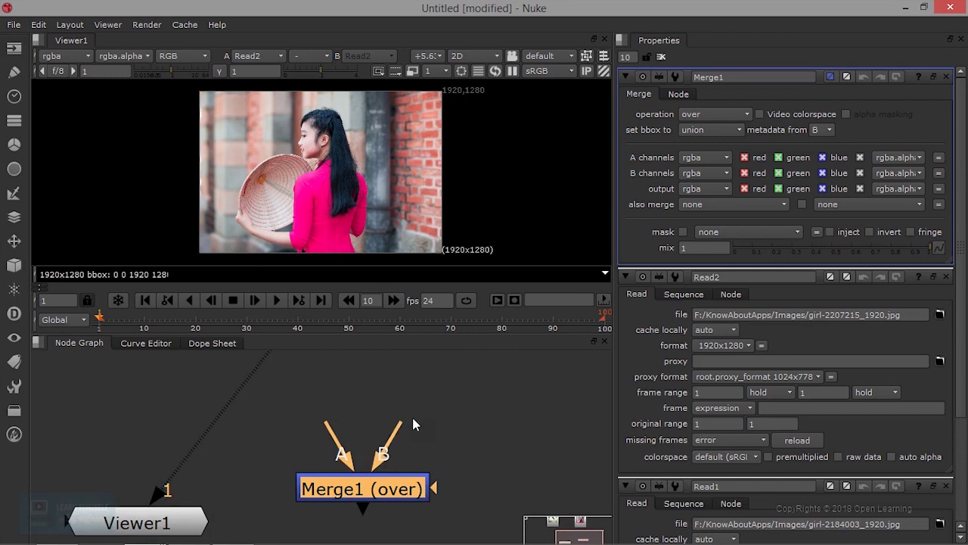
scroll(370, 445, down, 5)
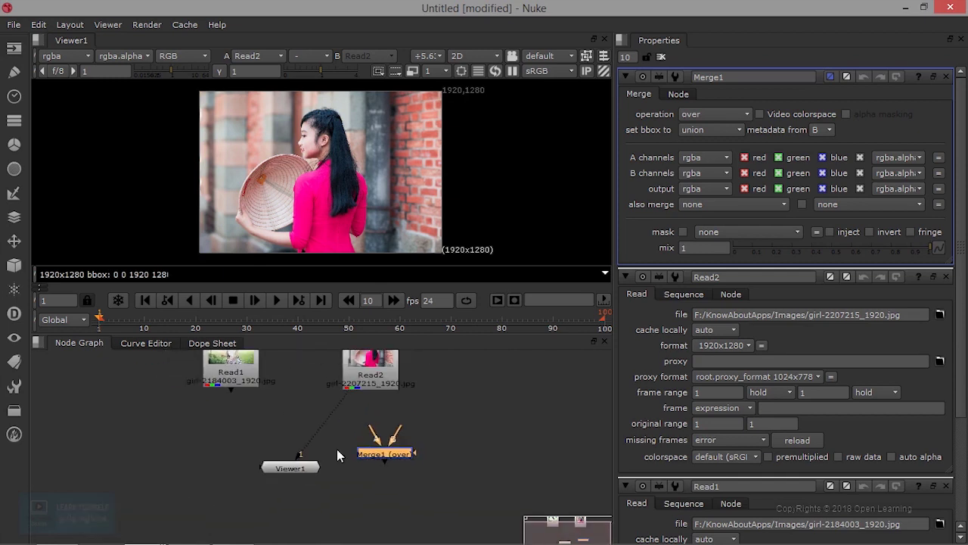
drag(385, 458, 248, 440)
Connect the Merge node's A input to Read1 and its B input to Read2
click(244, 375)
drag(240, 372, 236, 373)
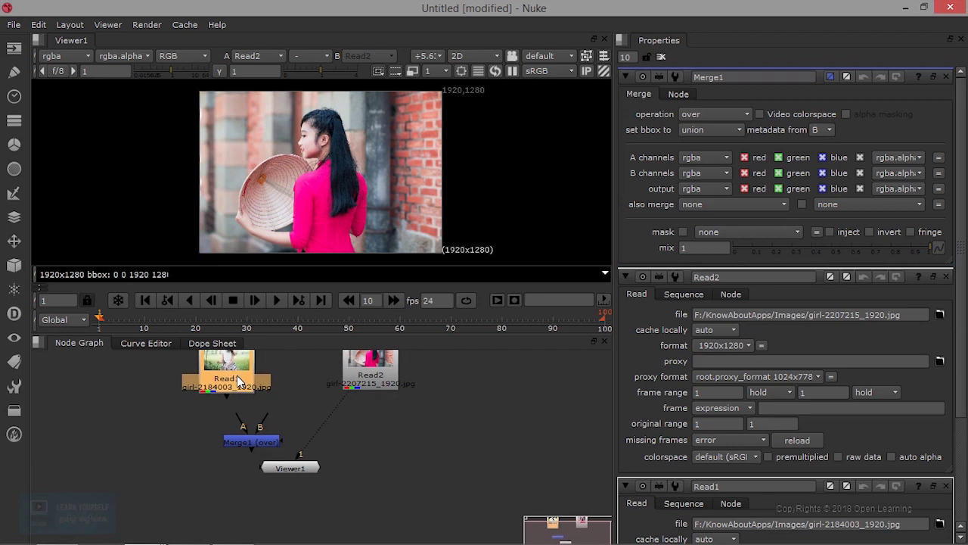
drag(230, 432, 239, 386)
mouse_move(227, 431)
mouse_down()
mouse_move(235, 378)
mouse_move(232, 429)
mouse_up()
click(245, 448)
click(242, 368)
drag(238, 418, 233, 370)
drag(267, 422, 366, 382)
Insert a Blur node between Read1 and Merge1 and delete it again
key(b)
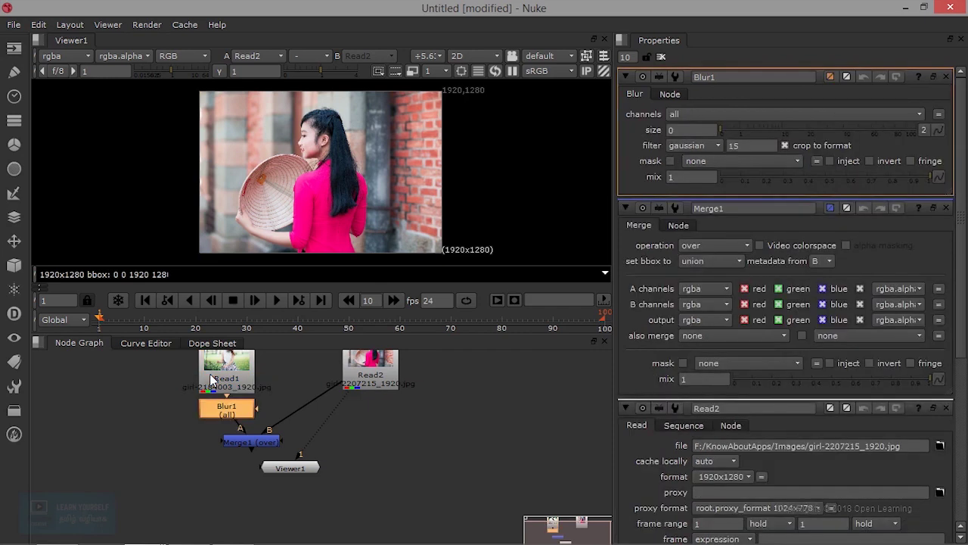
key(Delete)
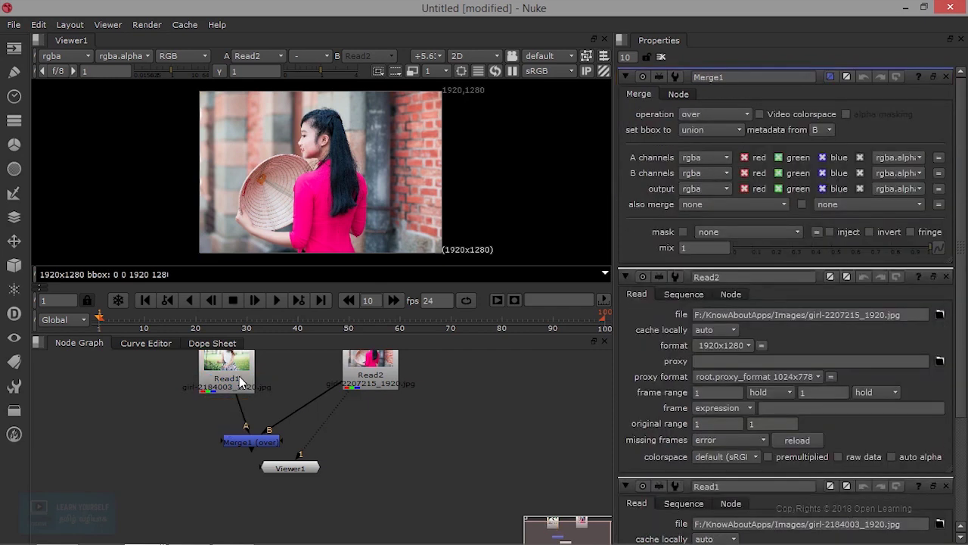
Swap the A and B inputs of Merge1 and swap them back
click(265, 445)
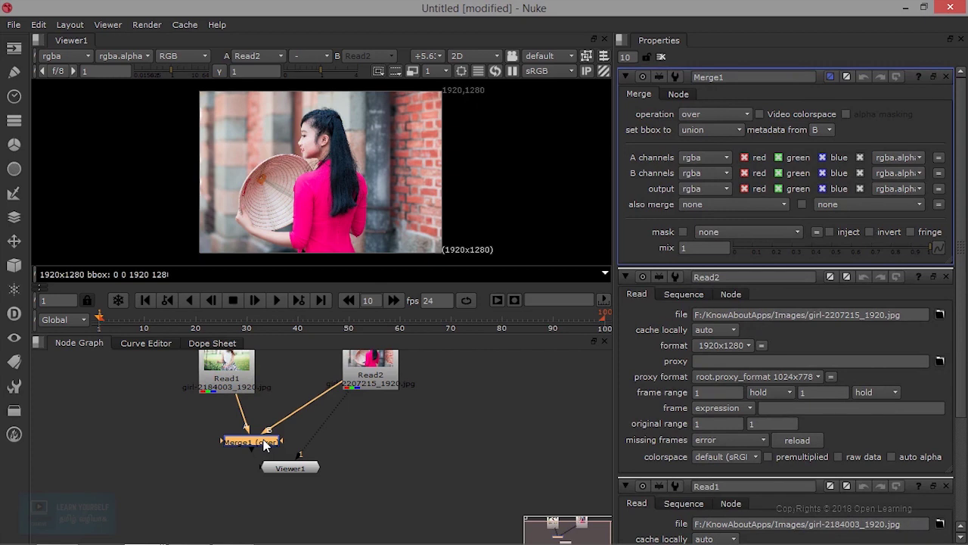
drag(260, 448, 267, 449)
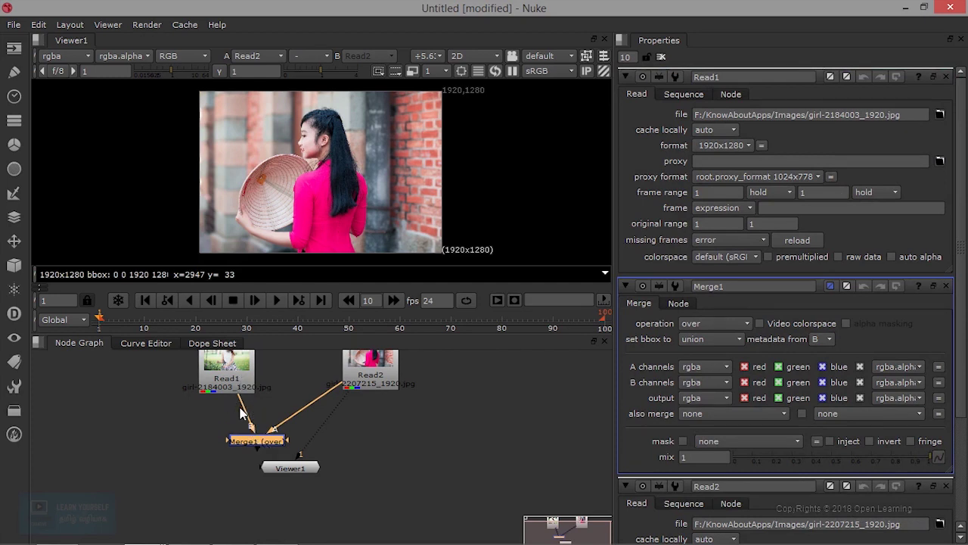
scroll(262, 463, up, 4)
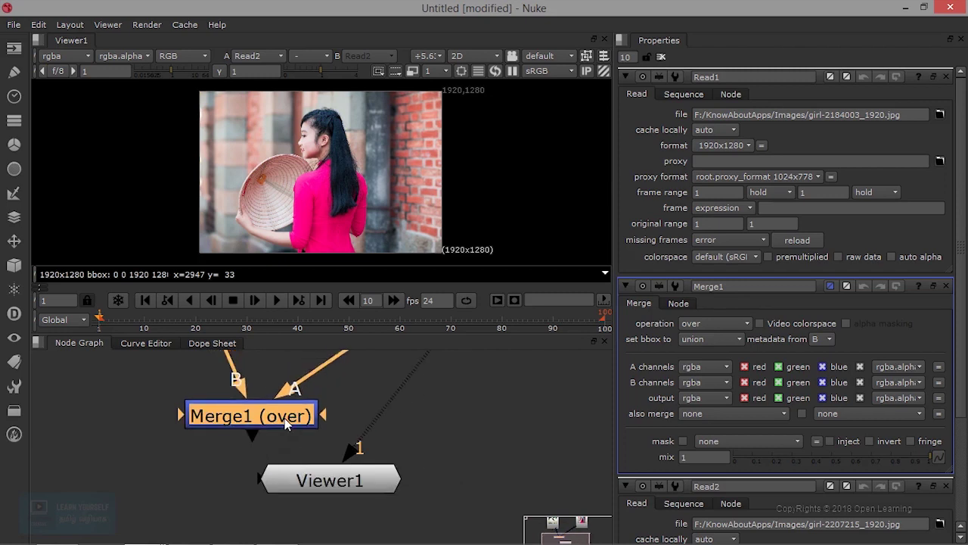
key(shift+x)
scroll(327, 455, down, 4)
Show the Merge1 output in the viewer, inspect the combined image closely, and position Merge1 above Viewer1
scroll(327, 457, up, 3)
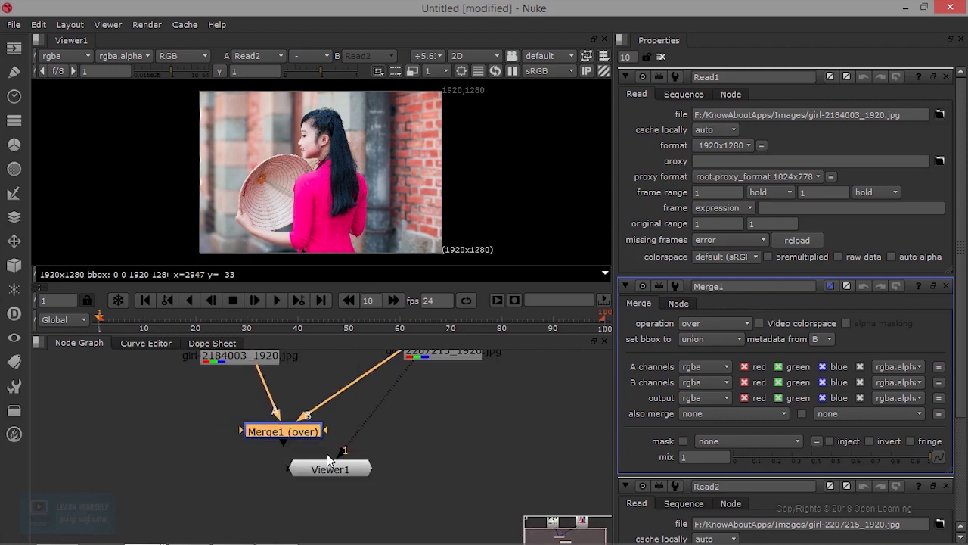
scroll(315, 439, up, 2)
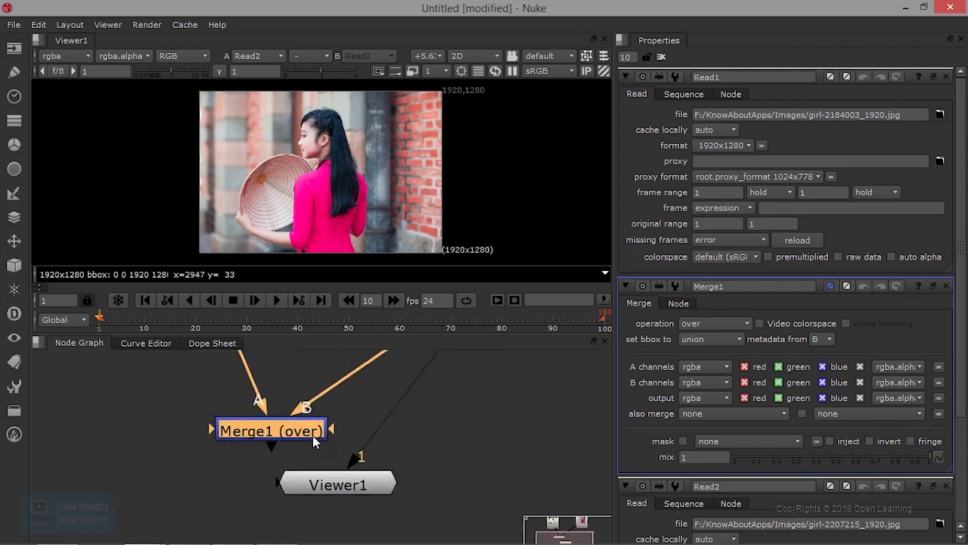
scroll(286, 417, up, 2)
key(1)
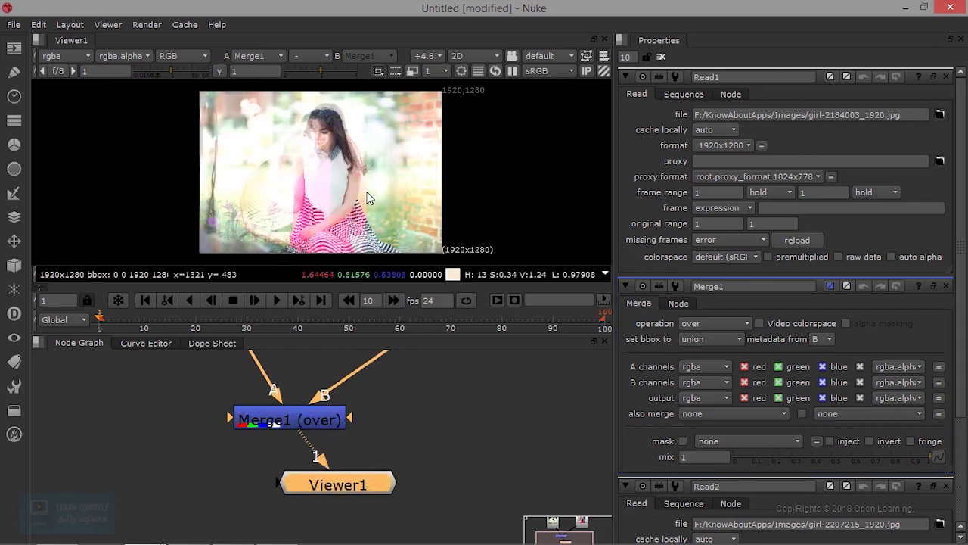
scroll(359, 200, up, 2)
middle_drag(307, 176, 331, 223)
scroll(331, 223, up, 1)
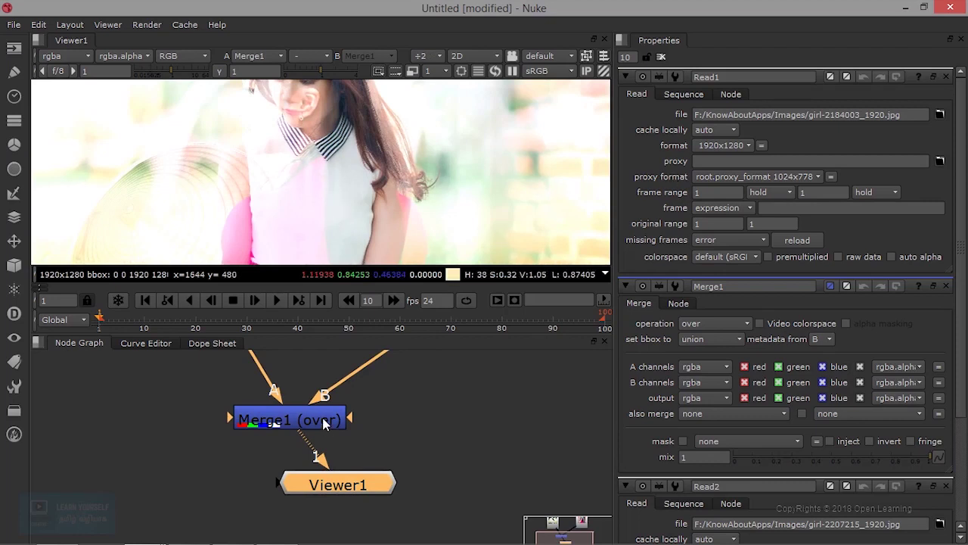
drag(324, 425, 331, 430)
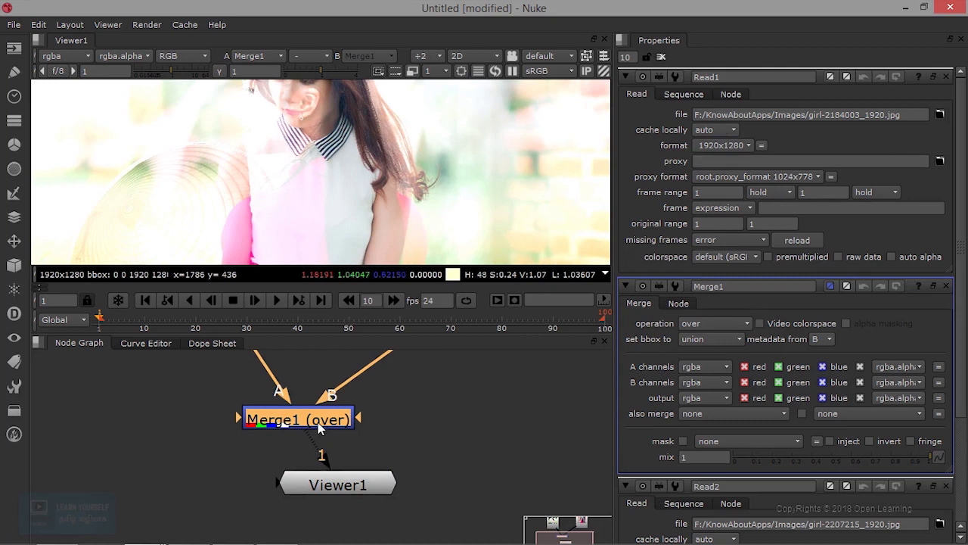
drag(319, 424, 339, 428)
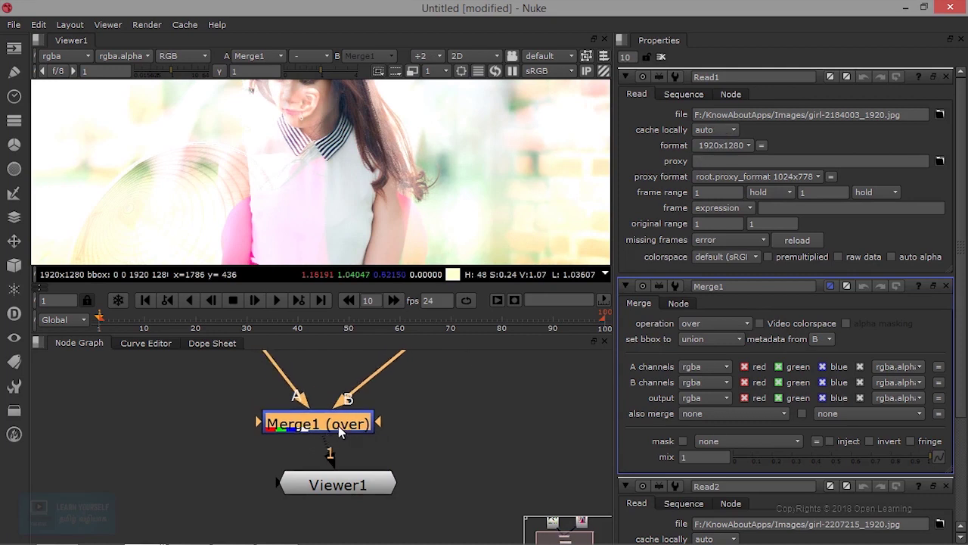
Set the Merge1 operation to minus and inspect the resulting composite
click(698, 322)
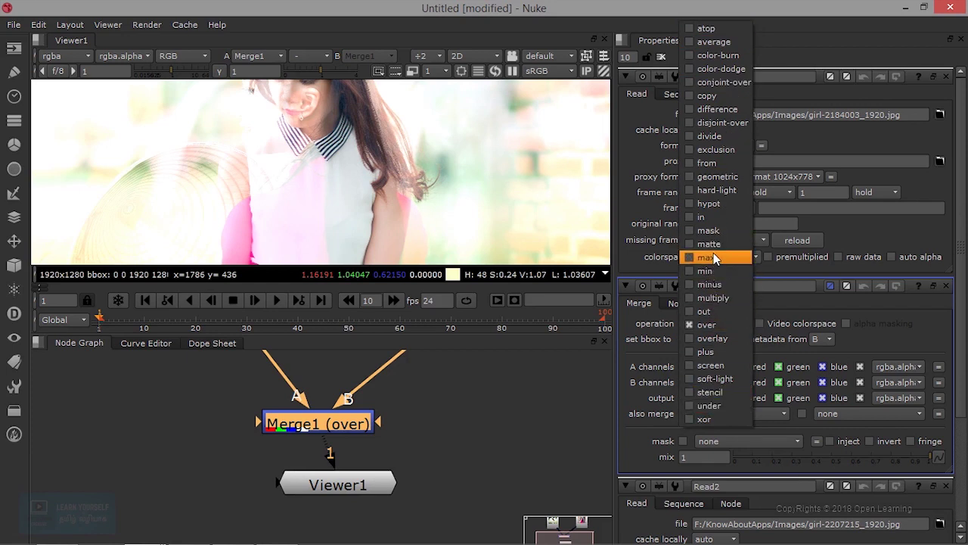
click(710, 284)
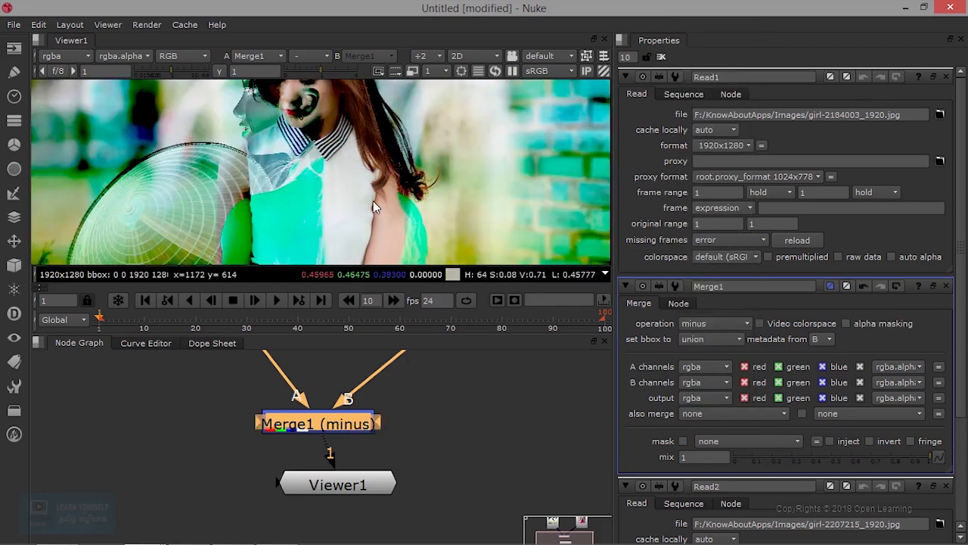
mouse_move(335, 205)
middle_down()
mouse_move(370, 217)
mouse_move(346, 197)
middle_up()
Set the Merge1 operation to out and inspect the resulting composite
click(734, 322)
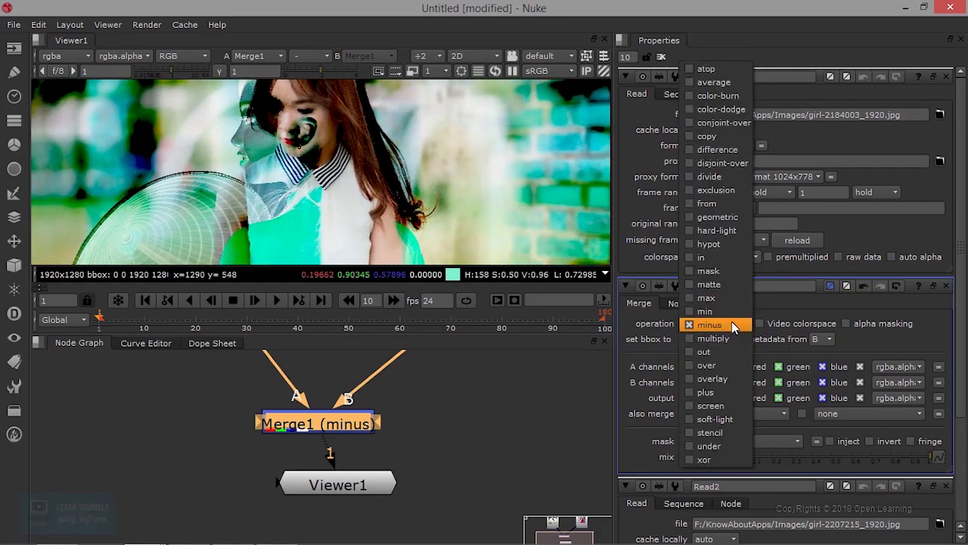
click(722, 352)
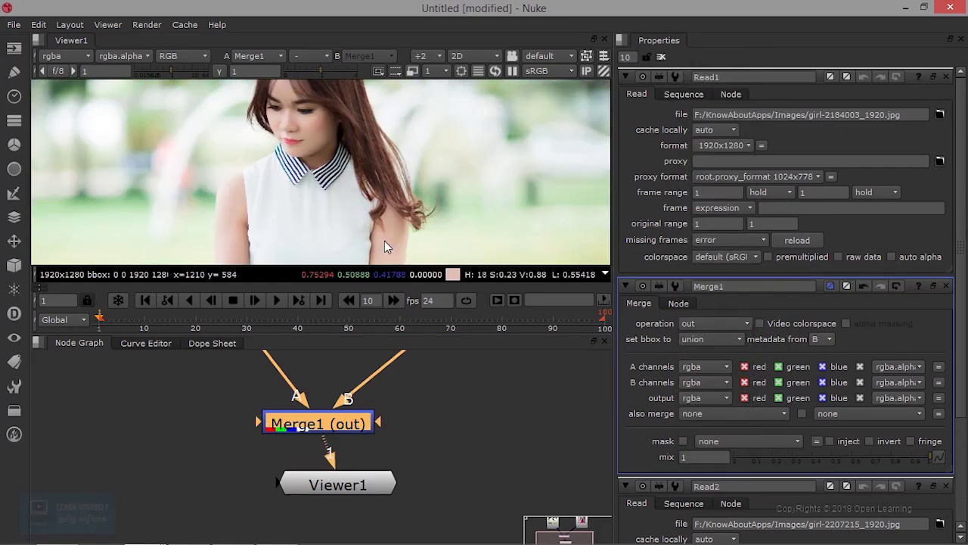
scroll(384, 240, down, 2)
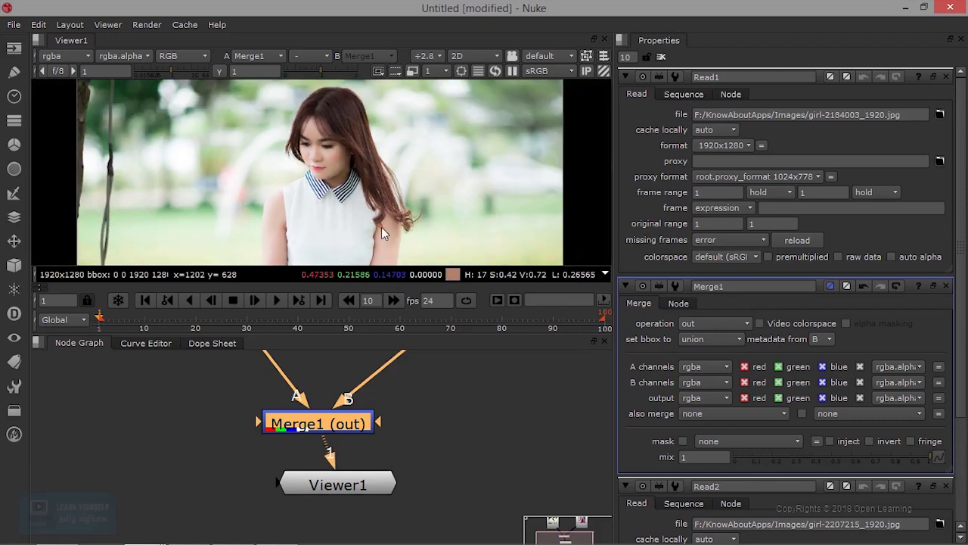
scroll(382, 227, up, 1)
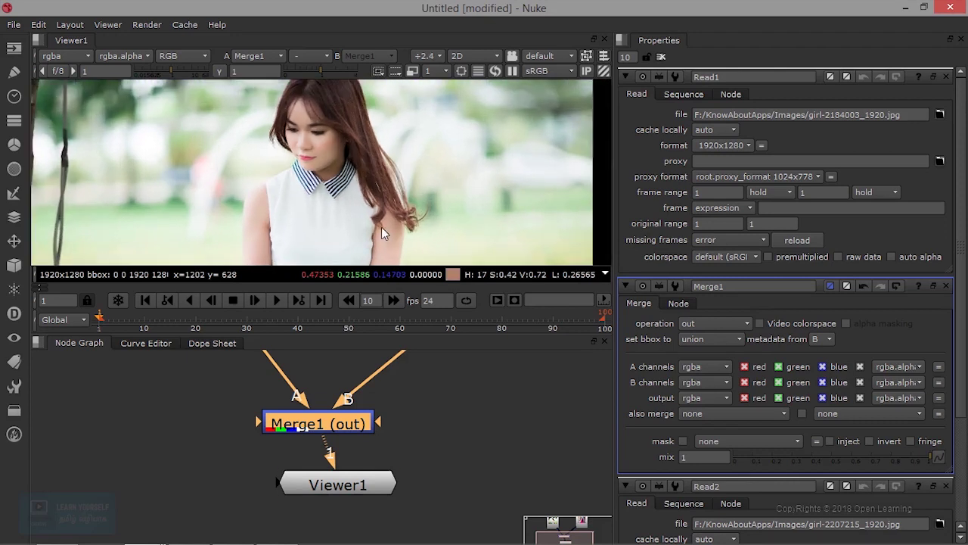
Check the bounding box options of Merge1, keep union, and set its operation to overlay
click(715, 341)
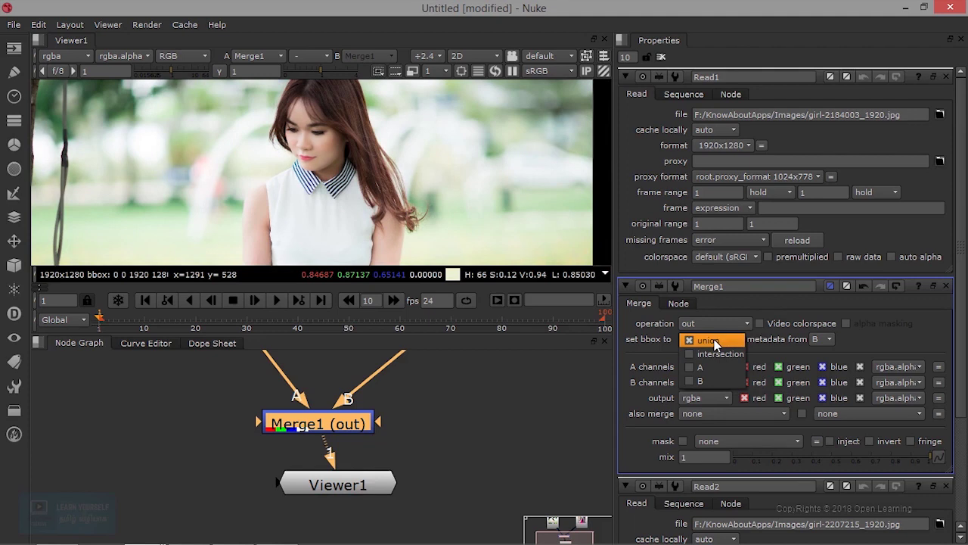
click(716, 341)
click(731, 324)
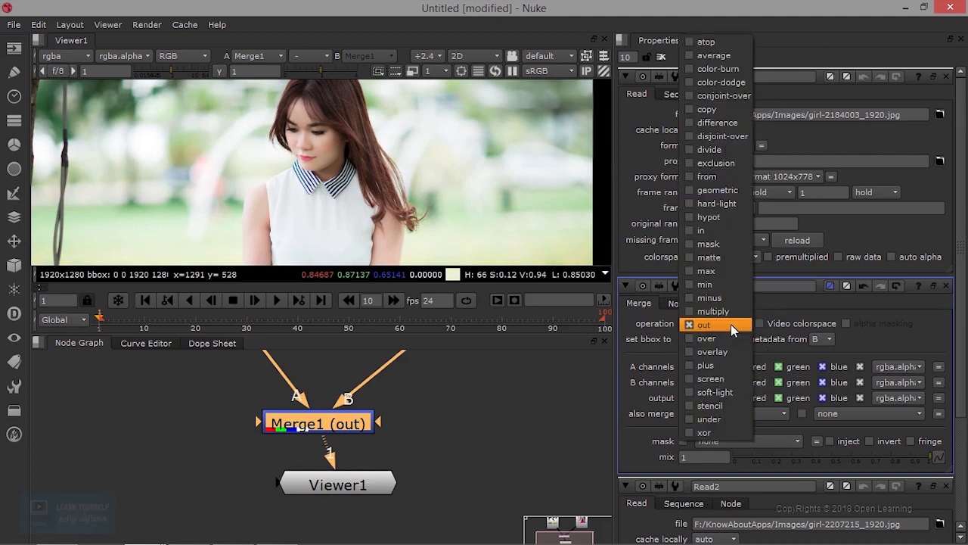
click(723, 350)
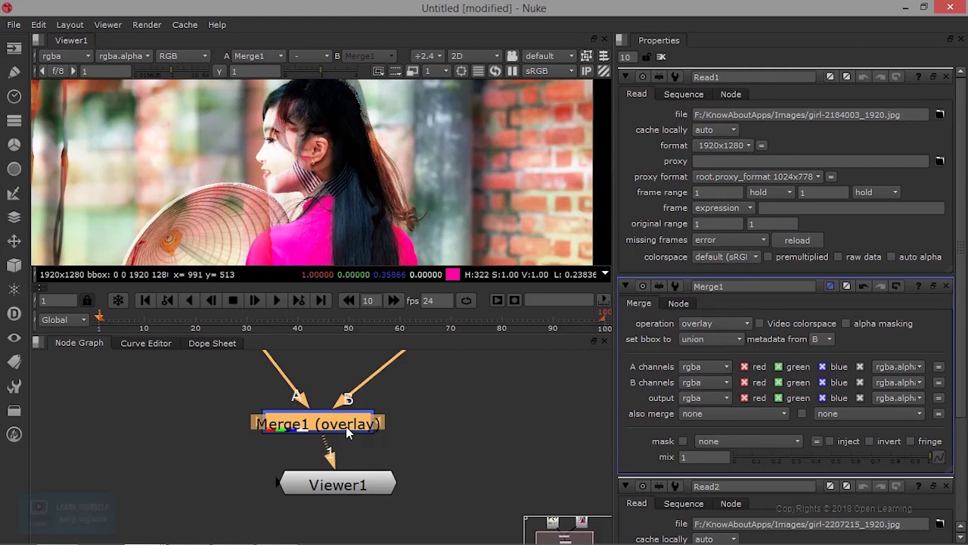
Disconnect Merge1 from Read1, Read2 and Viewer1, and move it aside to the left of the node graph
scroll(346, 426, down, 3)
scroll(323, 459, down, 2)
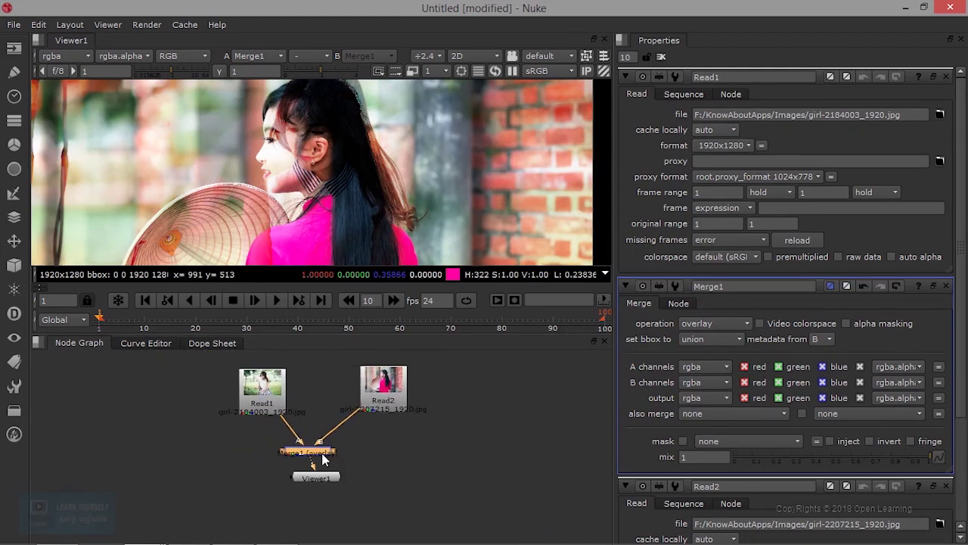
drag(278, 436, 221, 438)
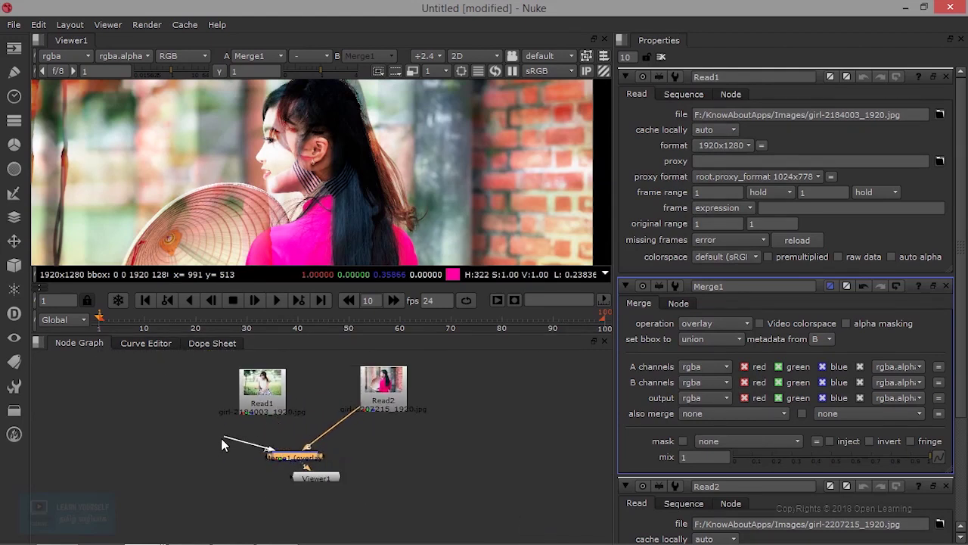
drag(346, 413, 396, 445)
click(282, 455)
drag(282, 455, 187, 451)
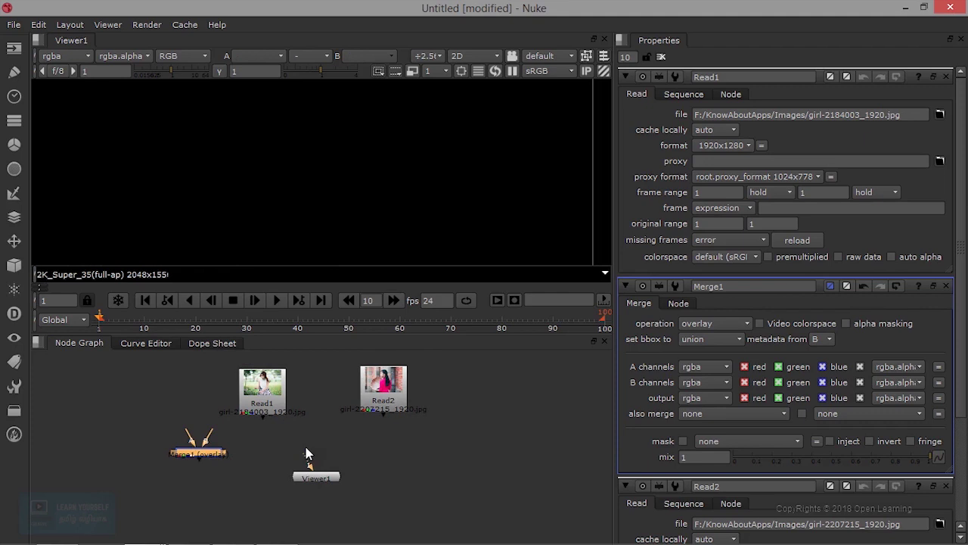
Add a HueShift node and place it just above Viewer1
scroll(302, 452, up, 3)
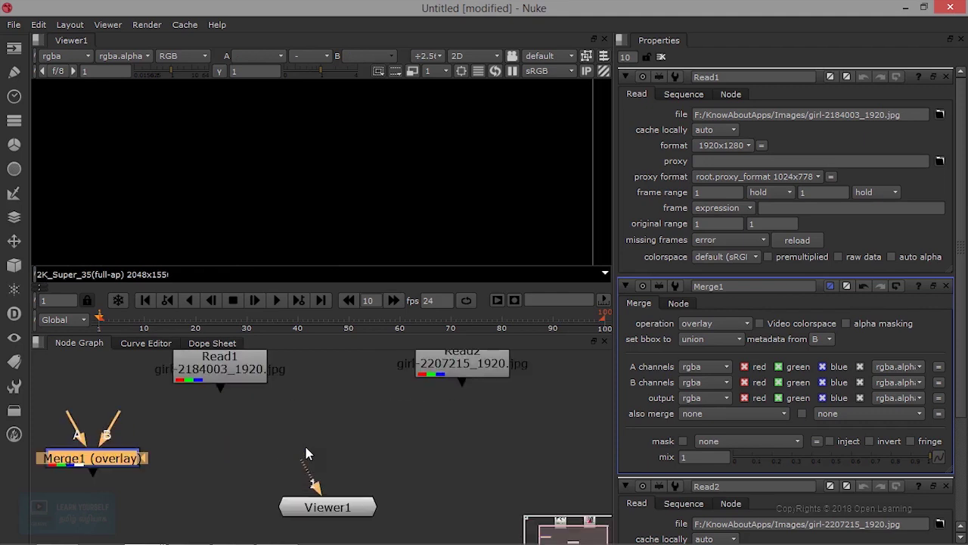
click(15, 218)
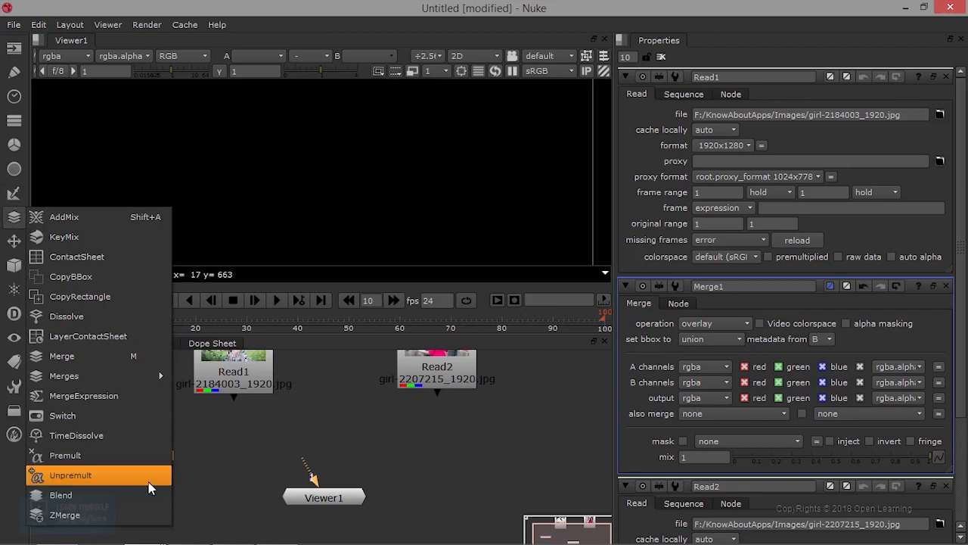
click(11, 142)
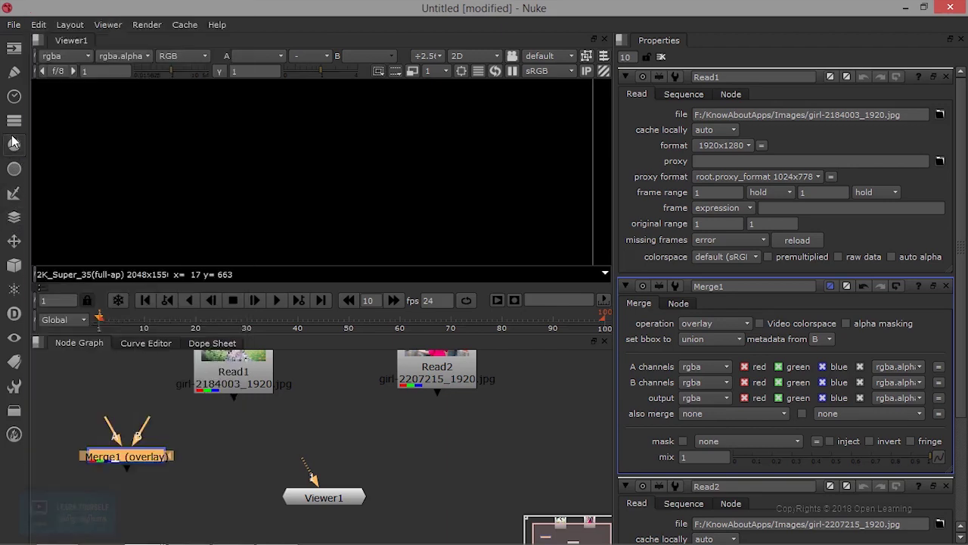
click(12, 142)
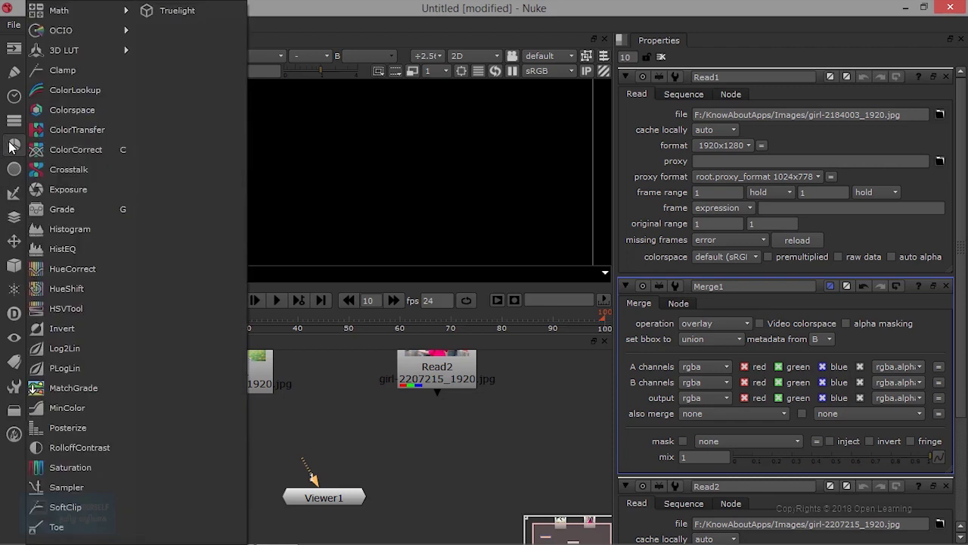
click(76, 289)
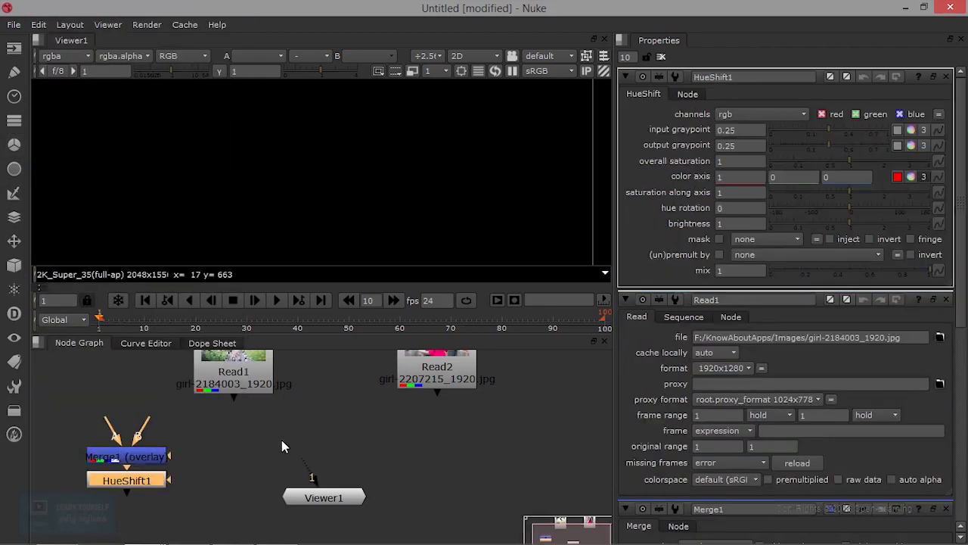
drag(138, 488, 348, 473)
Connect the HueShift1 input to Read1, show its output in Viewer1, and position the node between them
click(258, 383)
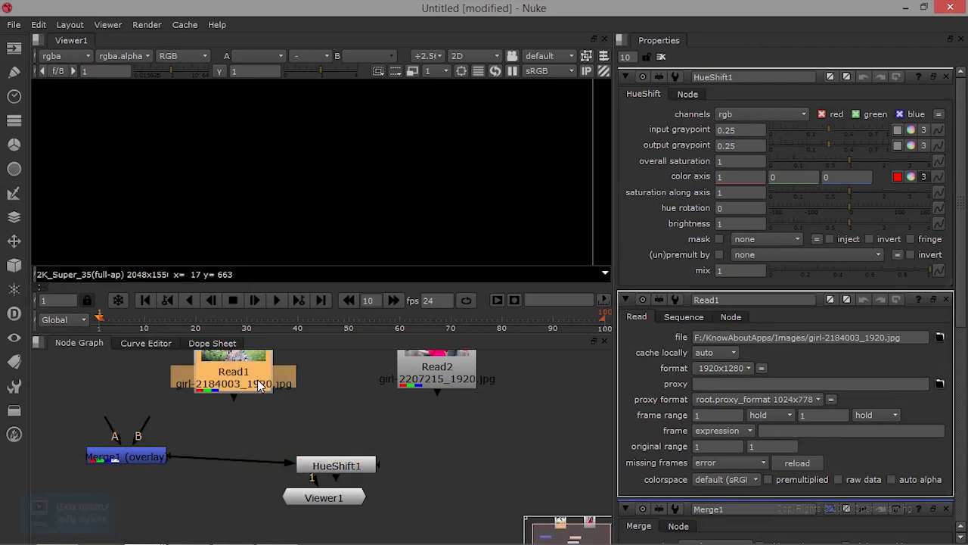
click(237, 452)
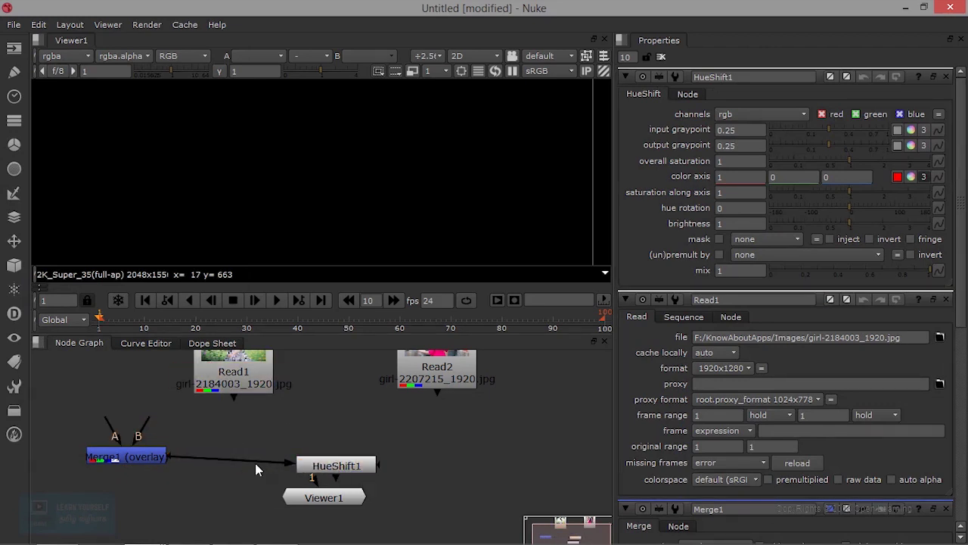
drag(186, 461, 238, 378)
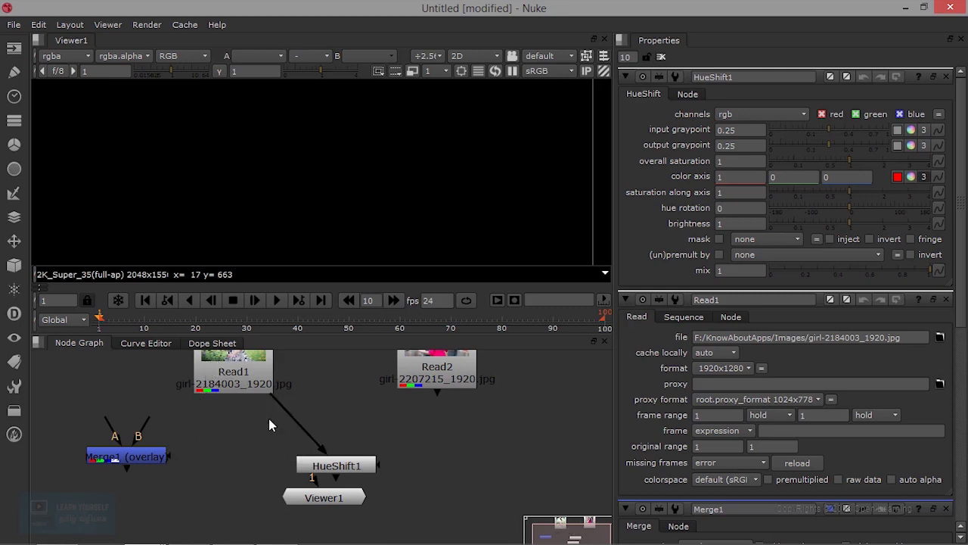
drag(333, 473, 279, 444)
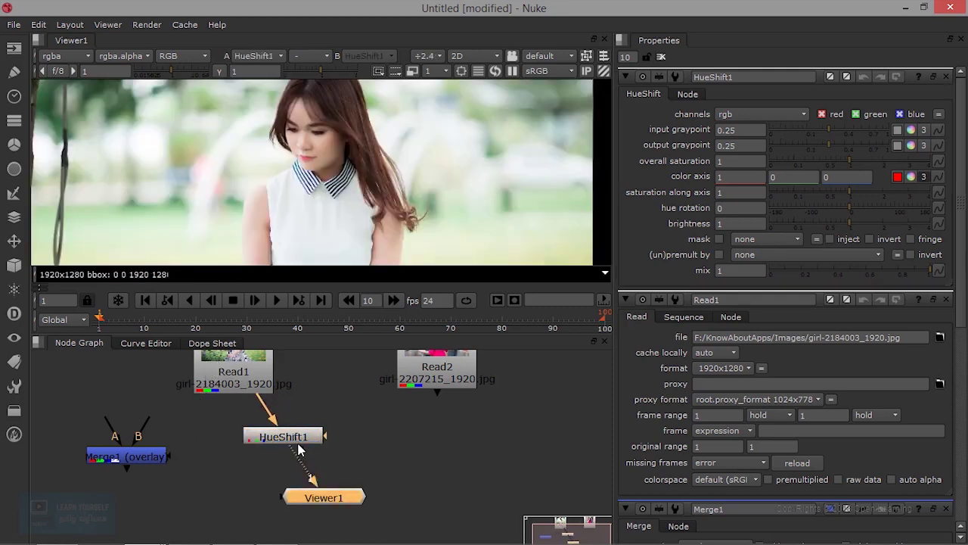
scroll(352, 216, down, 2)
scroll(352, 214, up, 1)
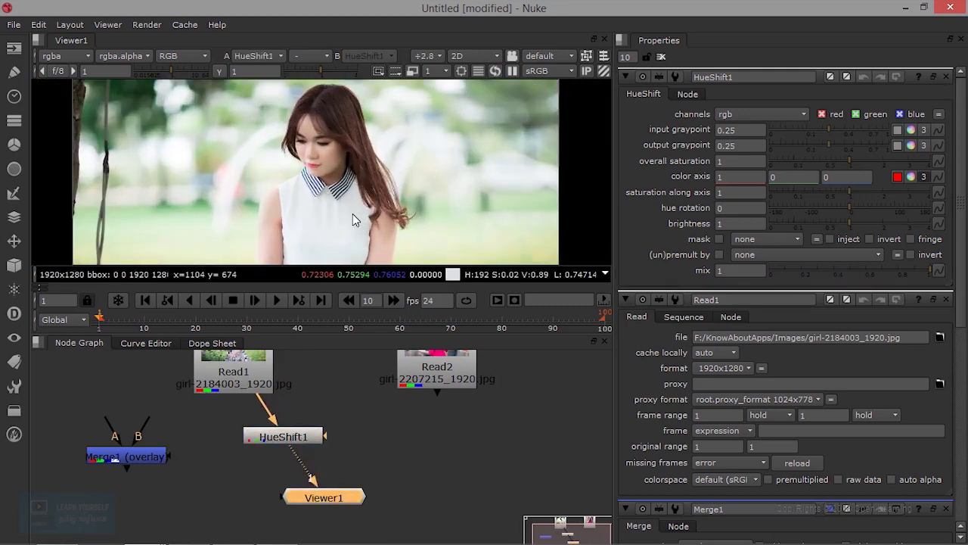
scroll(351, 215, up, 1)
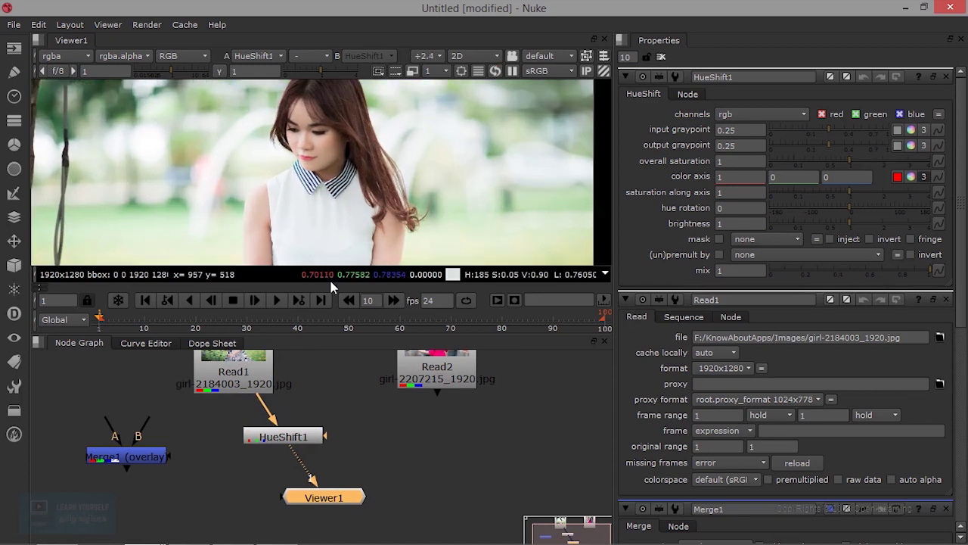
click(265, 386)
drag(279, 439, 268, 451)
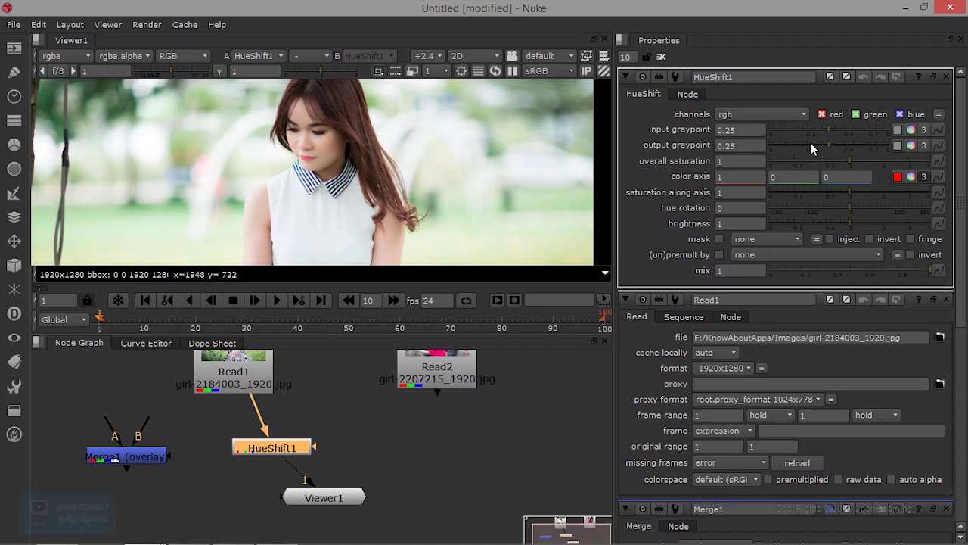
Set the HueShift1 input graypoint to 0.155, and switch its channels to all and back to rgb
mouse_move(830, 130)
mouse_down()
mouse_move(806, 129)
mouse_move(838, 133)
mouse_move(797, 135)
mouse_move(834, 139)
mouse_up()
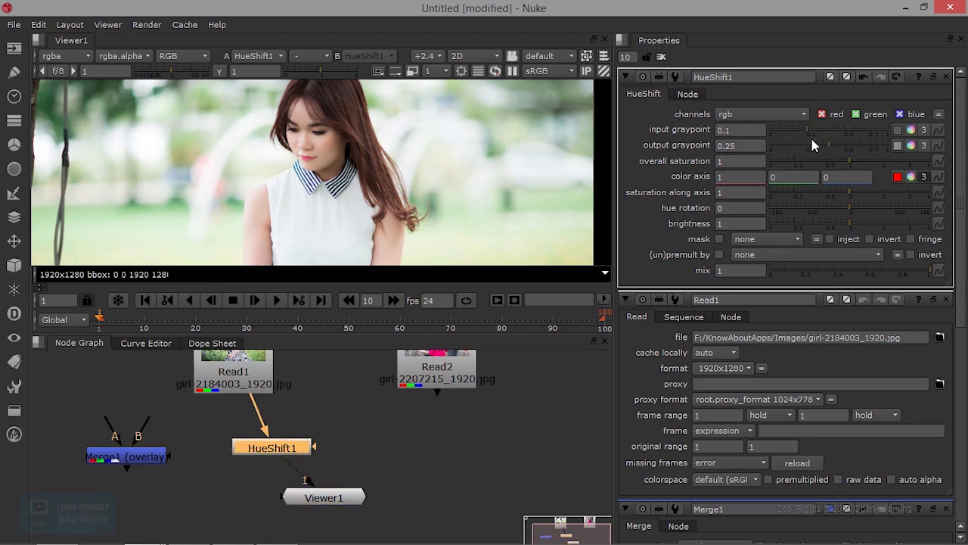
click(794, 116)
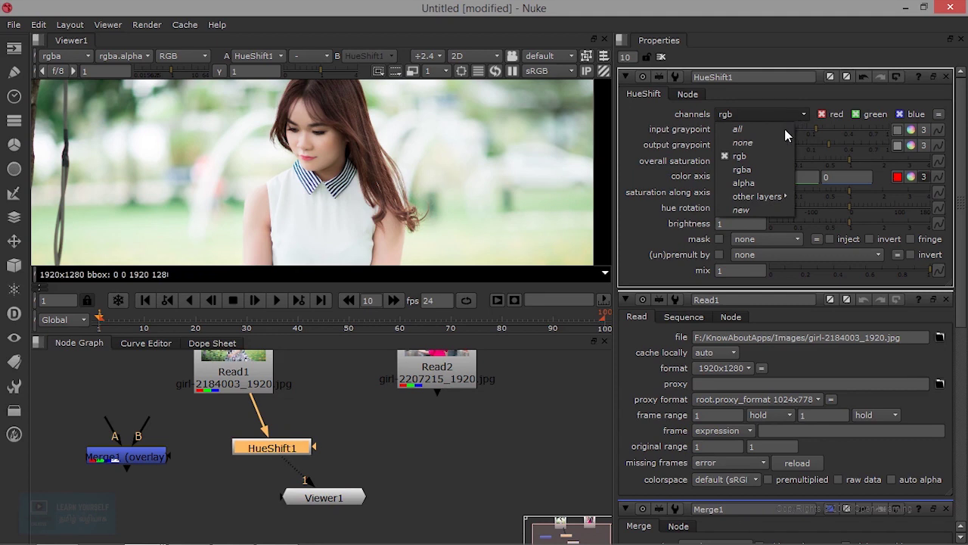
click(785, 129)
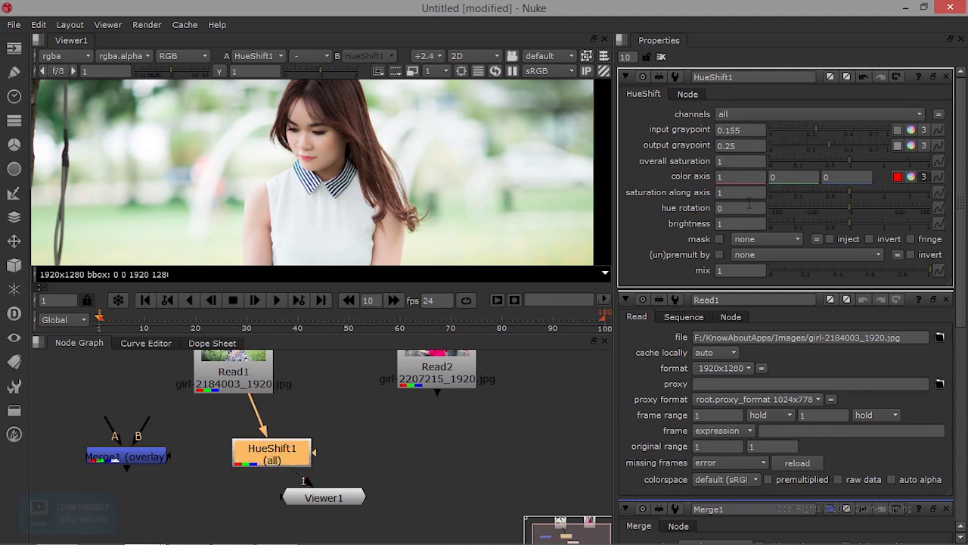
click(751, 115)
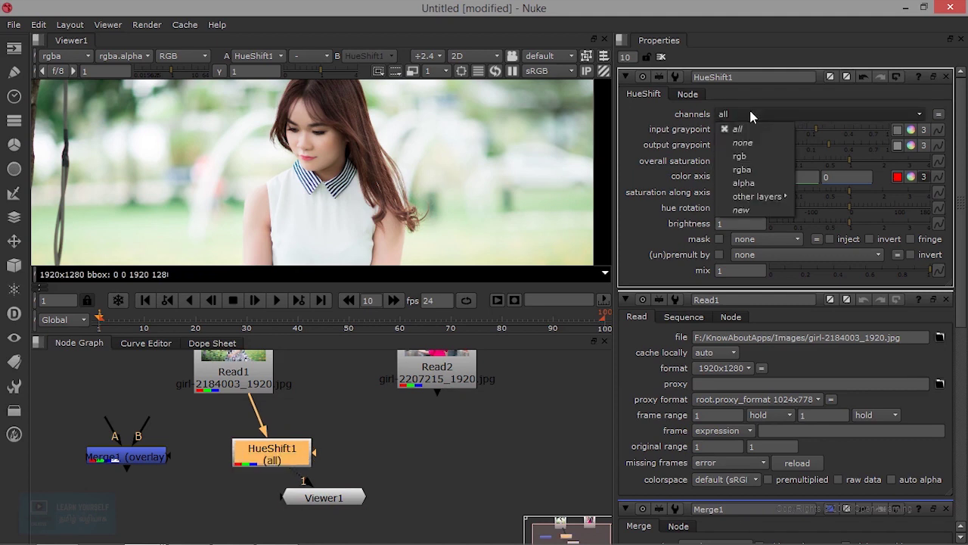
click(755, 155)
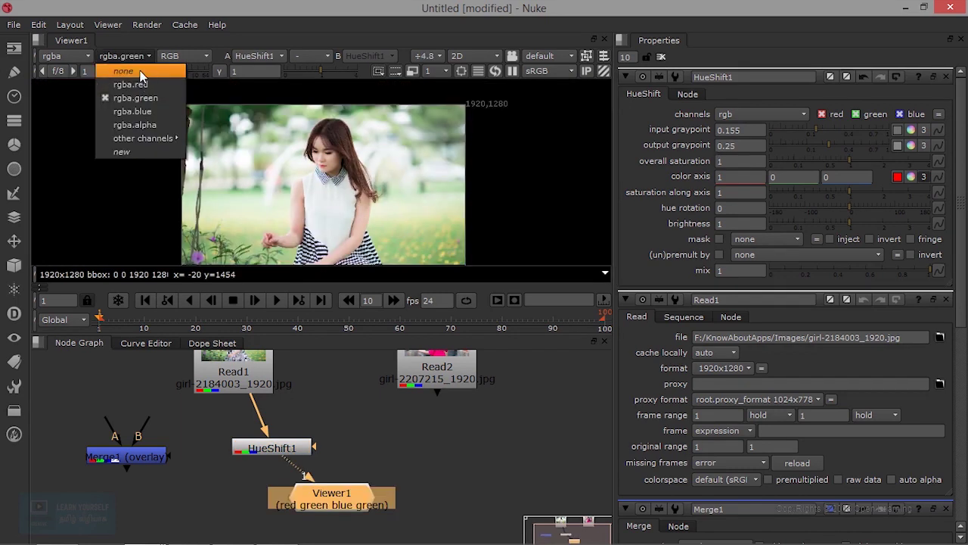
Set the viewer's alpha channel to none, view the R, G and B channels one by one, and return to RGB
click(140, 70)
click(187, 56)
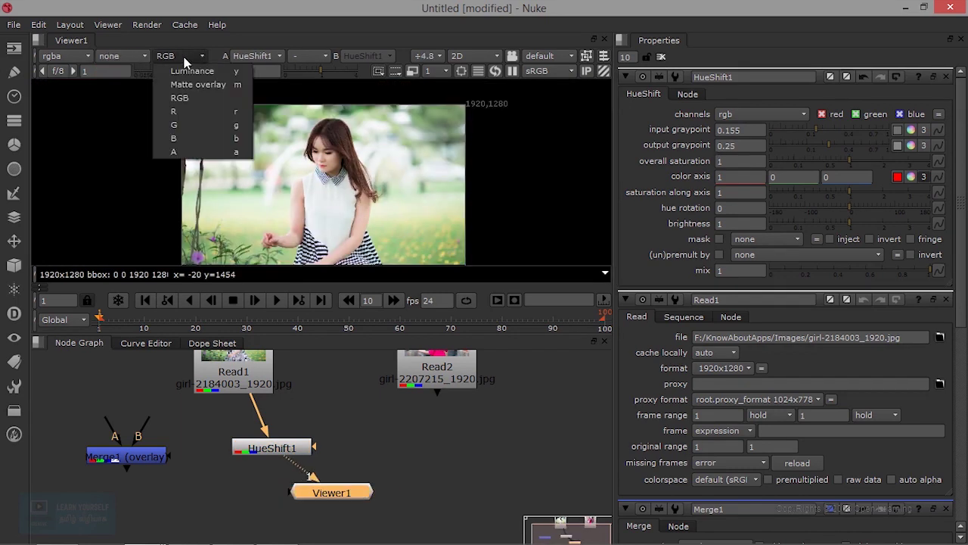
click(187, 106)
scroll(271, 182, up, 2)
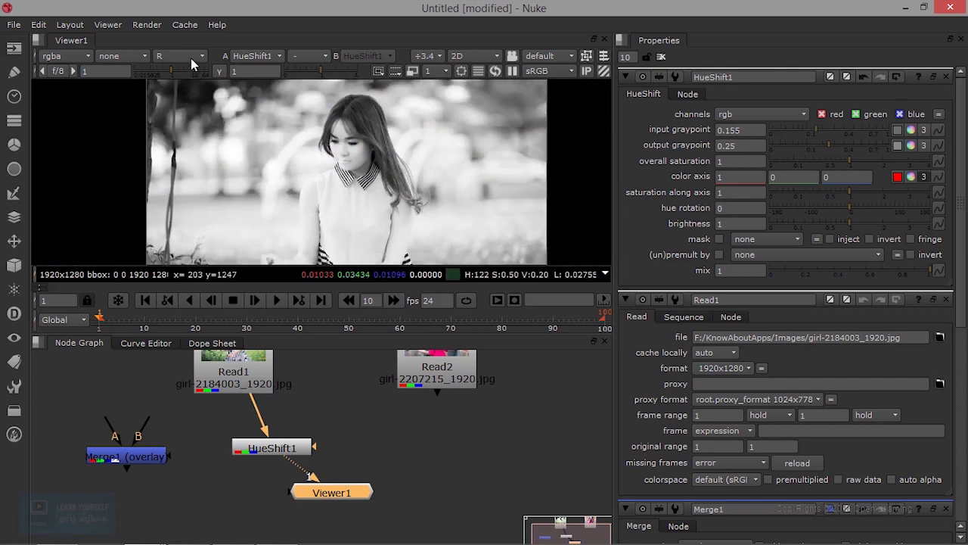
click(191, 58)
click(185, 124)
click(191, 59)
click(196, 137)
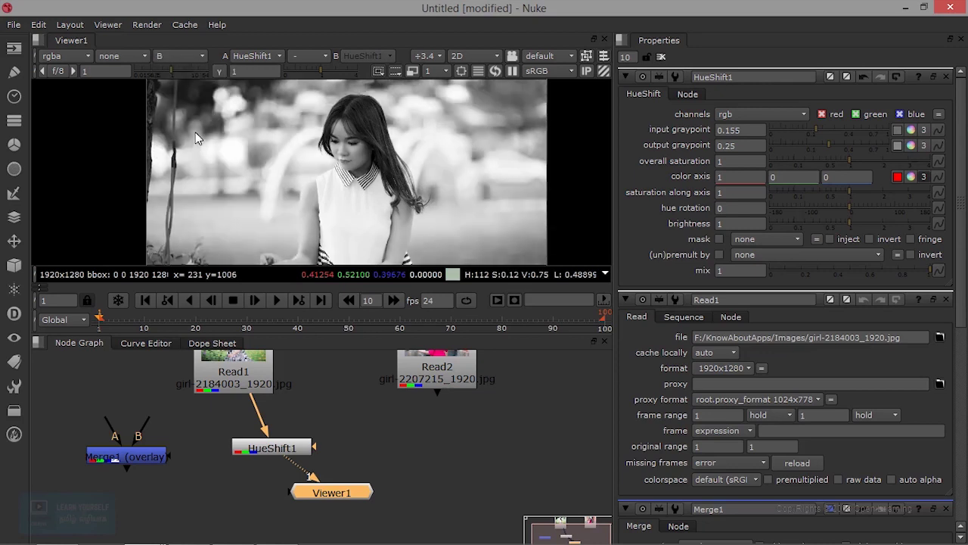
click(193, 57)
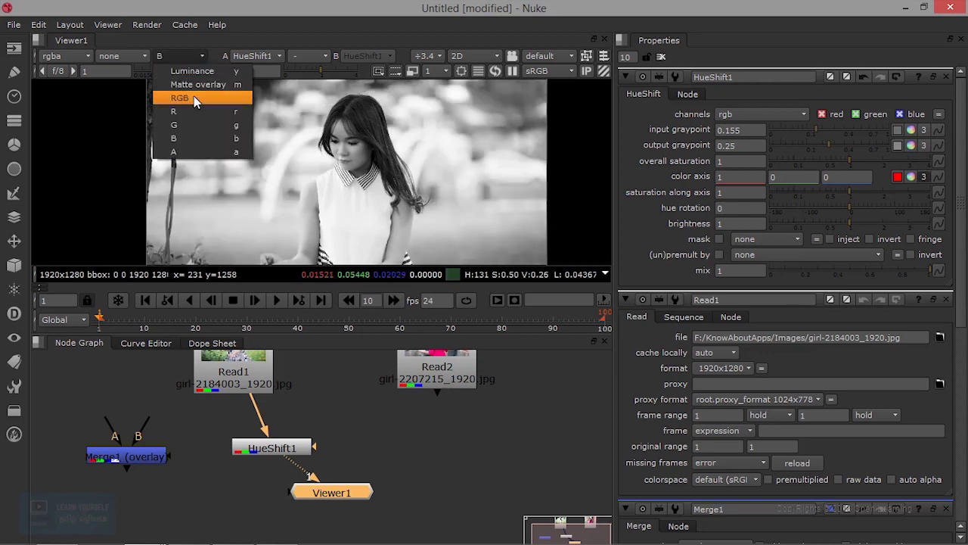
click(194, 98)
View the image's luminance in the viewer and return the display to RGB
click(208, 59)
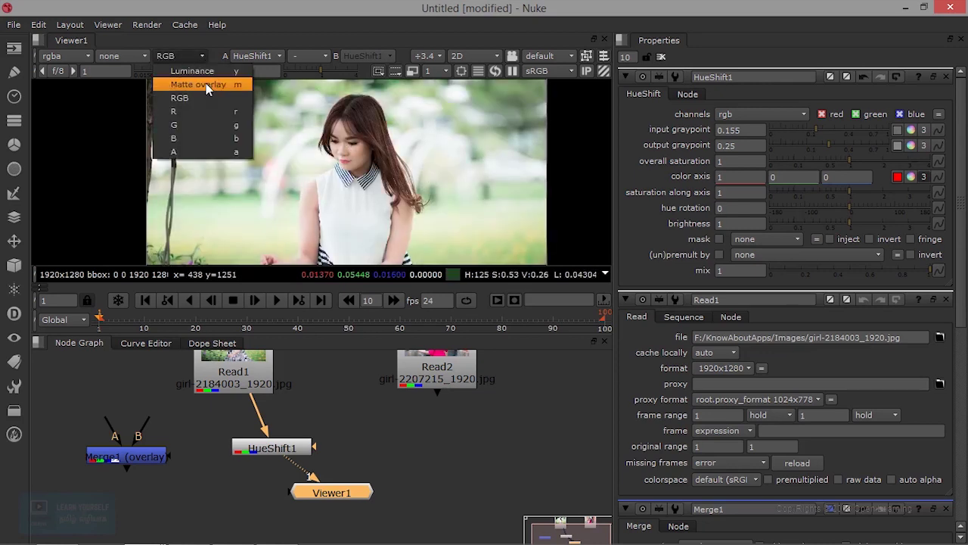
click(193, 70)
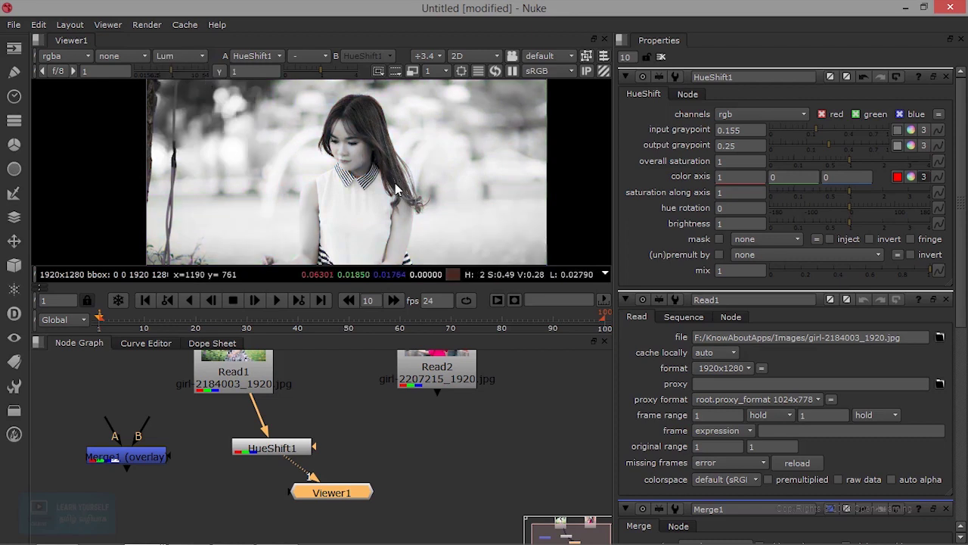
click(195, 59)
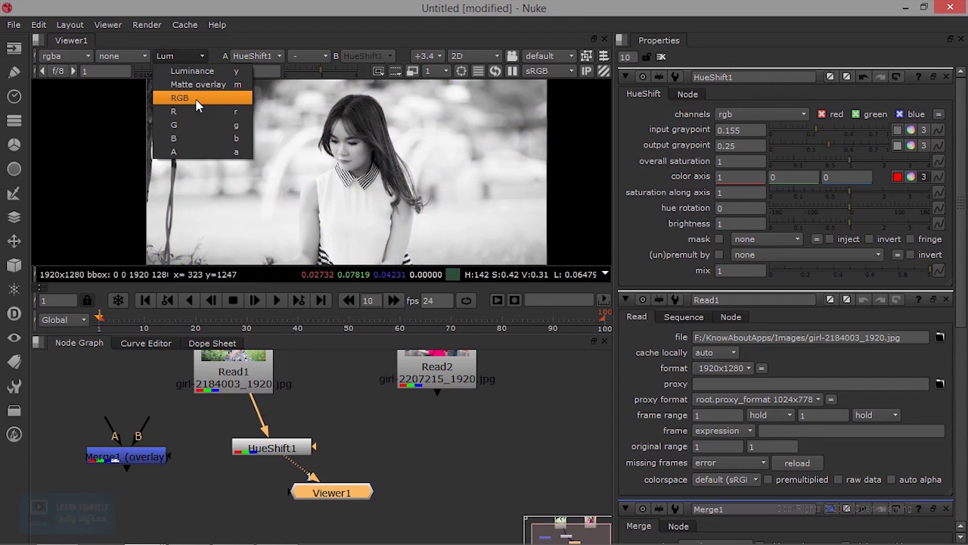
click(197, 98)
Set HueShift1's input graypoint separately per channel to red 0.012, green 0.64 and blue 0.18
click(693, 97)
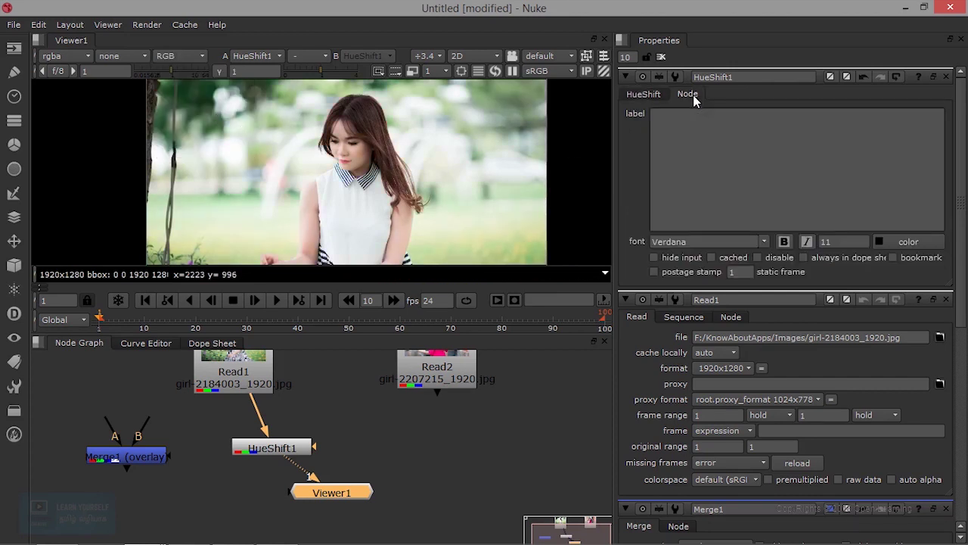
click(653, 98)
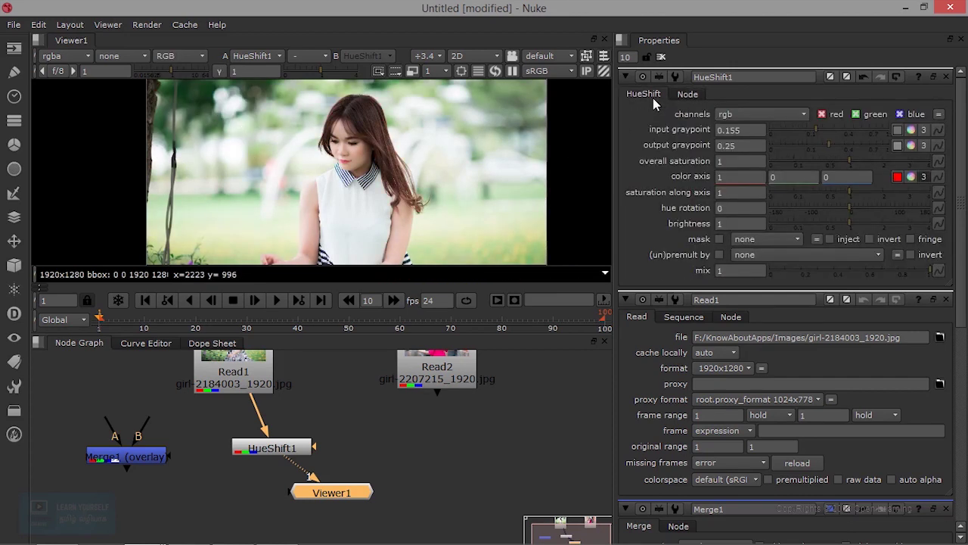
click(911, 130)
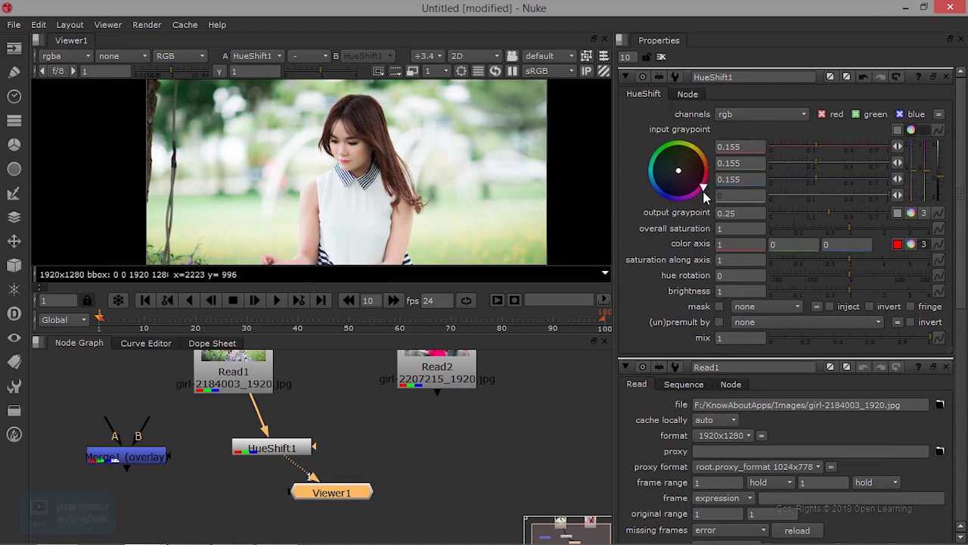
mouse_move(823, 147)
mouse_down()
mouse_move(847, 151)
mouse_move(822, 145)
mouse_move(839, 147)
mouse_move(777, 170)
mouse_move(826, 176)
mouse_up()
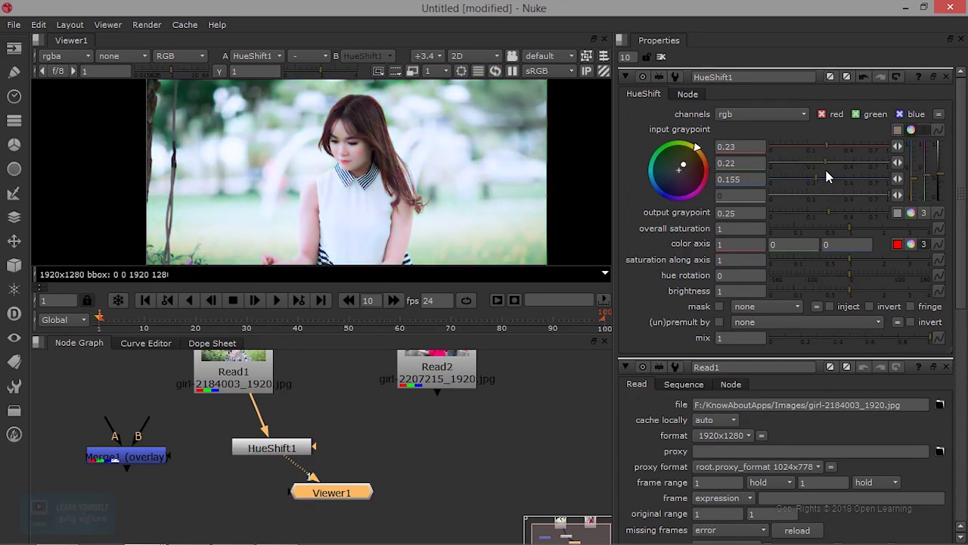
drag(817, 182, 827, 184)
drag(823, 144, 812, 148)
mouse_move(812, 148)
mouse_down()
mouse_move(817, 178)
mouse_move(785, 179)
mouse_move(823, 146)
mouse_move(785, 150)
mouse_move(866, 166)
mouse_up()
drag(798, 179, 819, 179)
drag(782, 146, 775, 146)
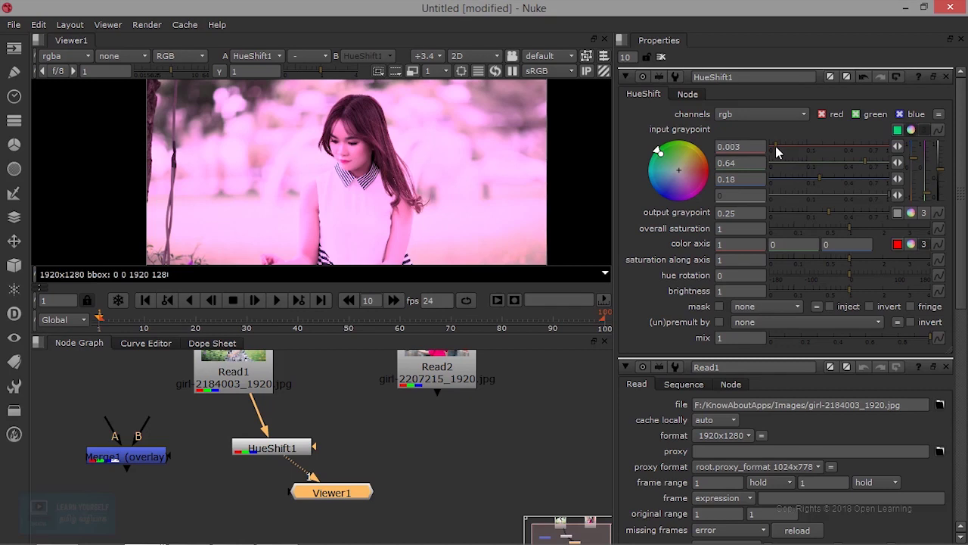
drag(778, 147, 782, 147)
Set HueShift1's overall saturation to 0.8 and the red channel of its output graypoint to 0.075
mouse_move(849, 232)
mouse_down()
mouse_move(708, 227)
mouse_move(881, 229)
mouse_move(851, 237)
mouse_move(890, 230)
mouse_move(845, 240)
mouse_up()
drag(844, 235, 842, 235)
click(910, 213)
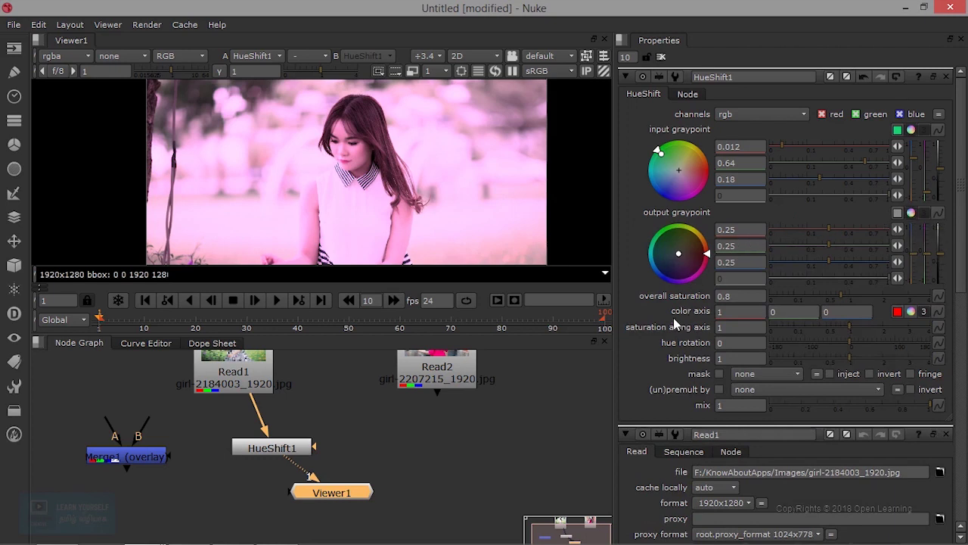
click(912, 212)
click(911, 212)
mouse_move(828, 230)
mouse_down()
mouse_move(802, 231)
mouse_move(828, 249)
mouse_up()
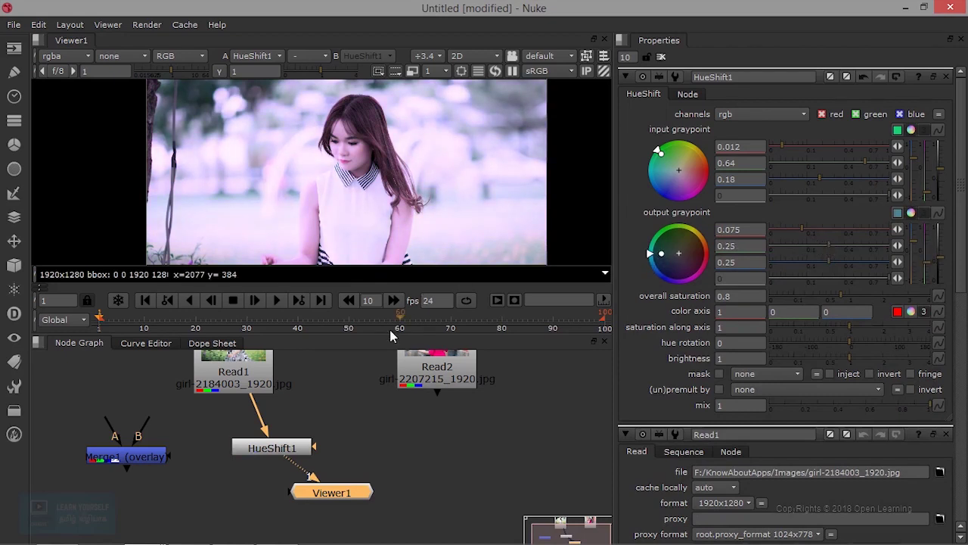
Move the HueShift1 node directly above Viewer1 in the node graph
drag(281, 450, 336, 440)
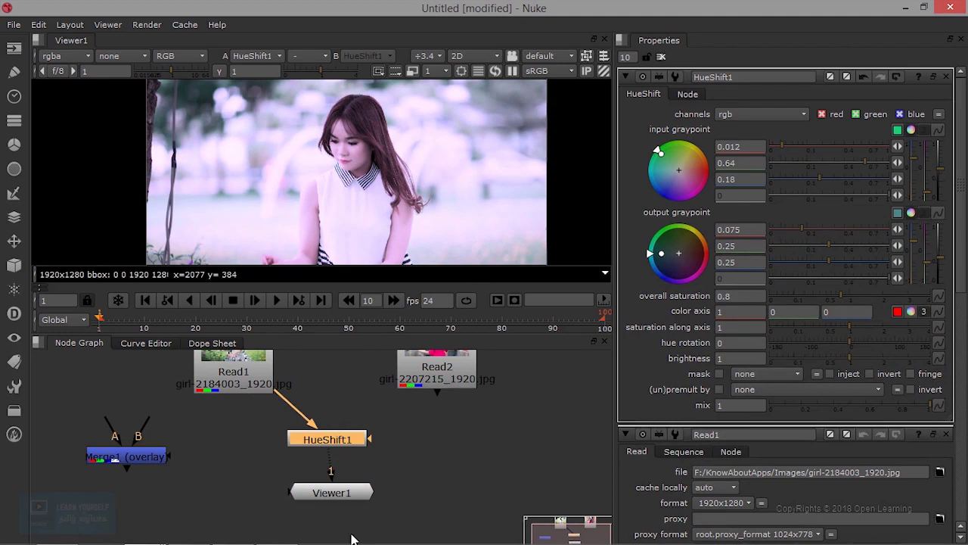
scroll(378, 449, down, 3)
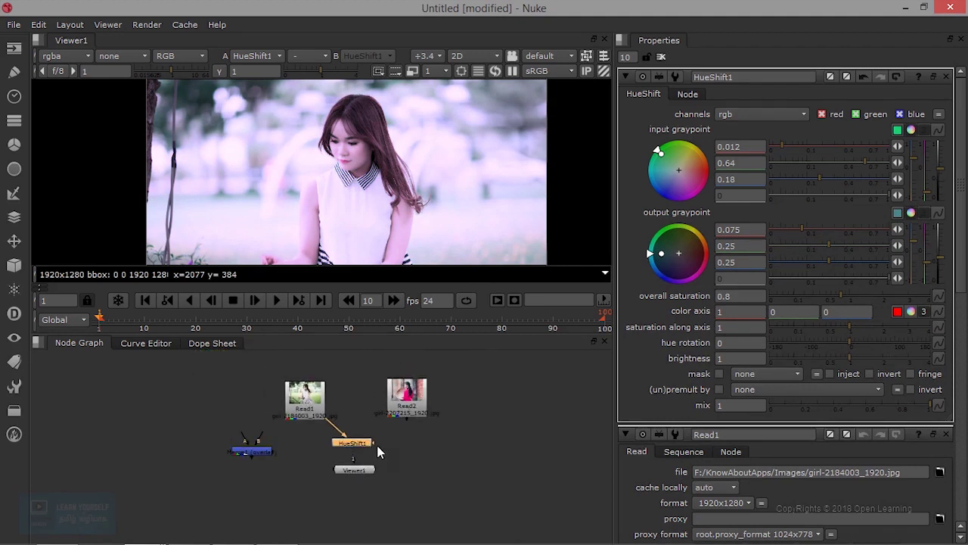